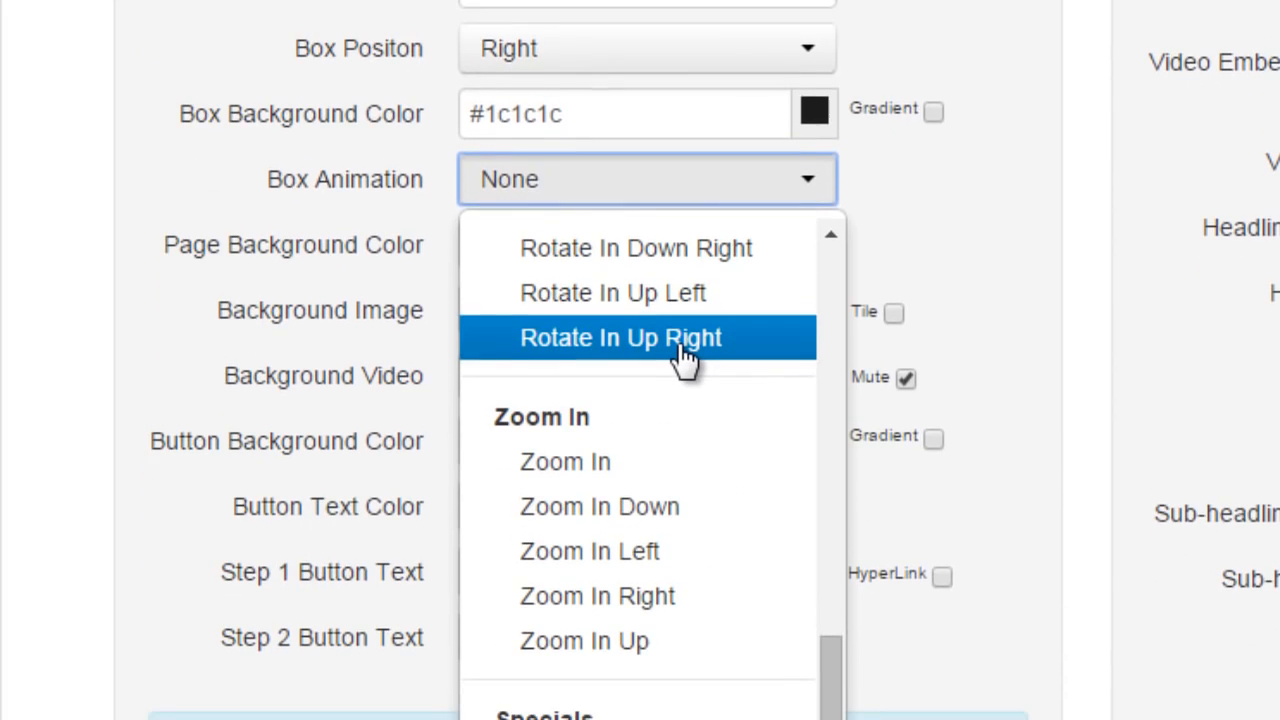
- Set the box animation to Roll In from the Specials group
{"action": "scroll", "coordinate": [712, 365], "scroll_direction": "up", "scroll_amount": 1}
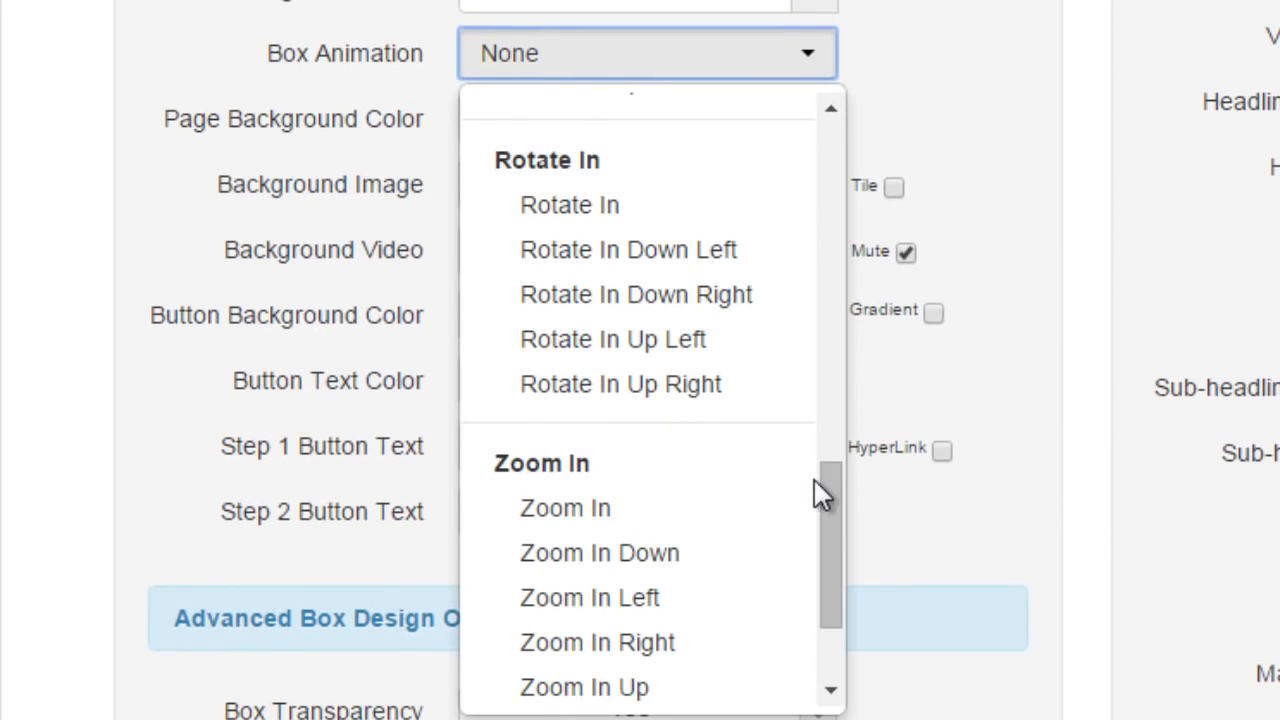
{"action": "left_click_drag", "start_coordinate": [827, 481], "coordinate": [807, 600]}
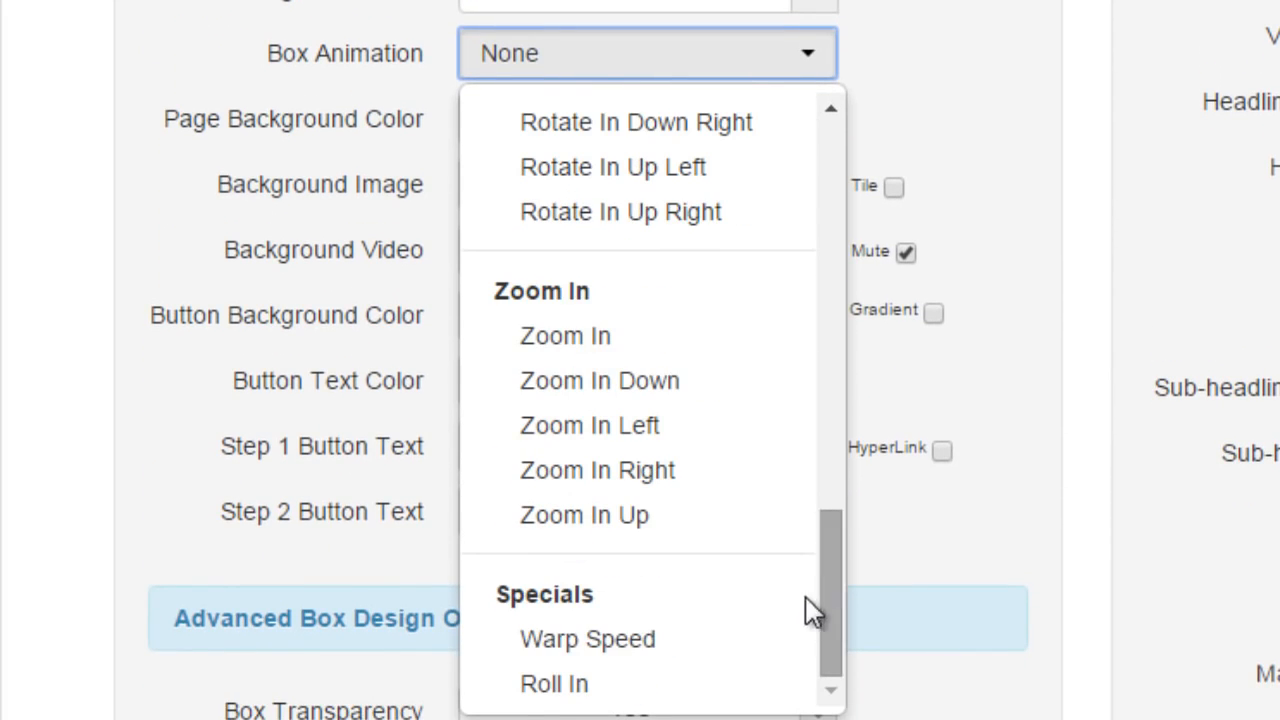
{"action": "left_click", "coordinate": [650, 688]}
{"action": "left_click", "coordinate": [628, 120]}
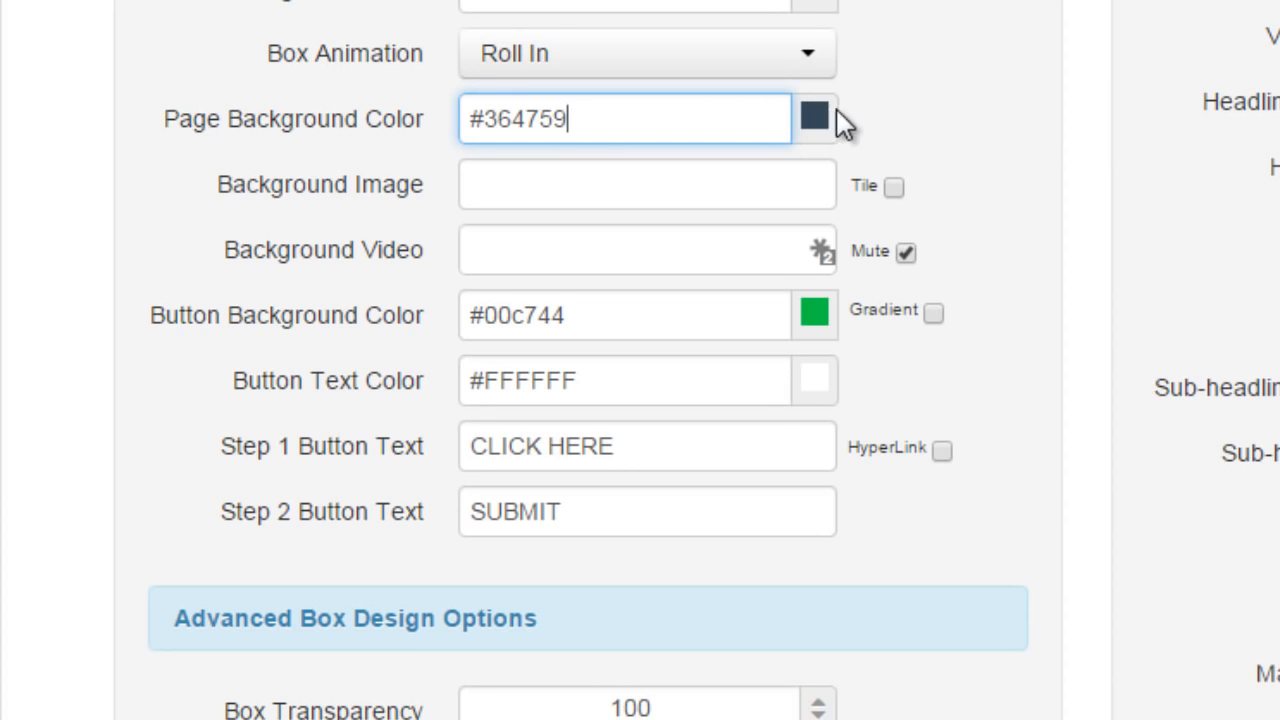
{"action": "left_click", "coordinate": [835, 112]}
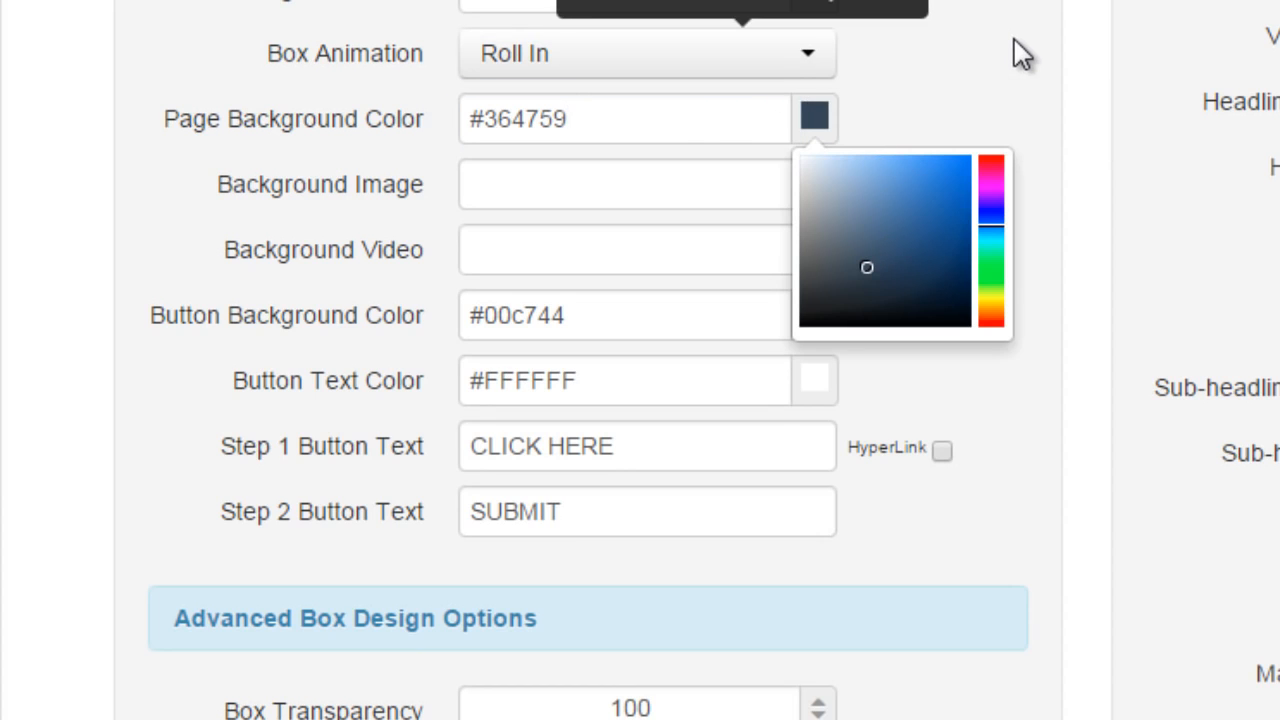
{"action": "left_click", "coordinate": [1023, 114]}
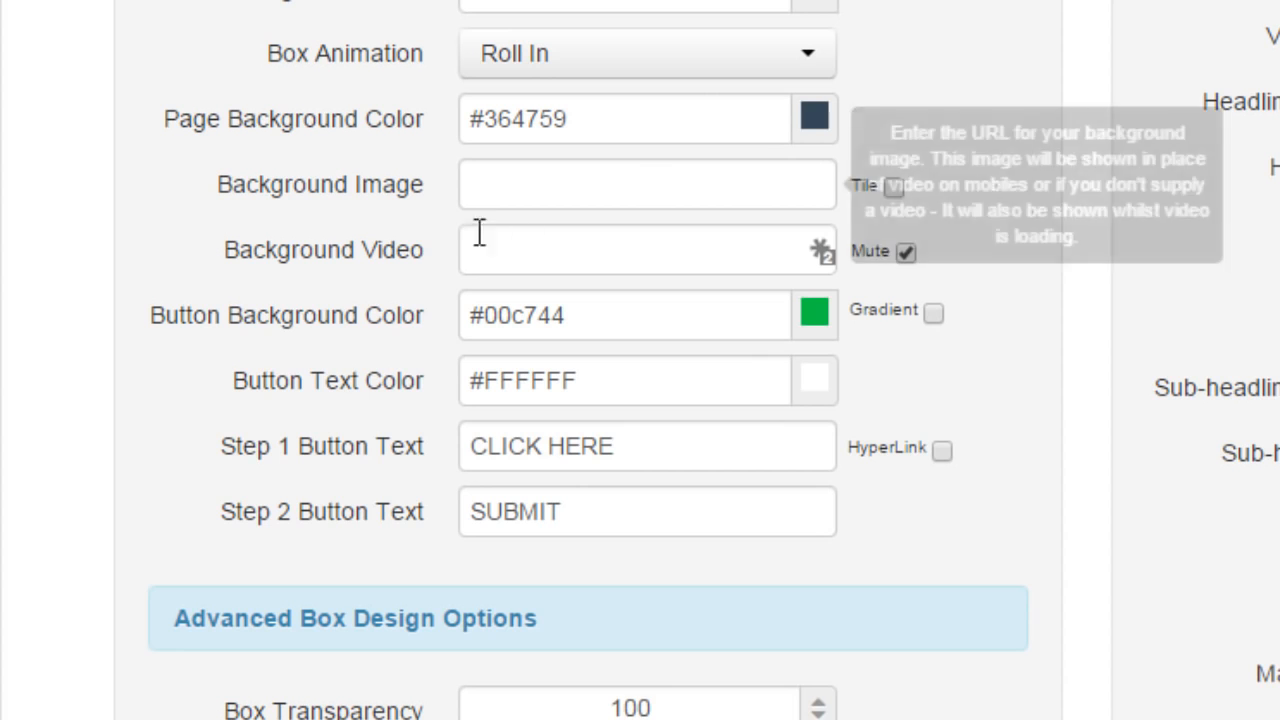
- Paste the Vimeo player URL as the page's background video, with its sound muted
{"action": "left_click", "coordinate": [596, 181]}
{"action": "mouse_move", "coordinate": [559, 254]}
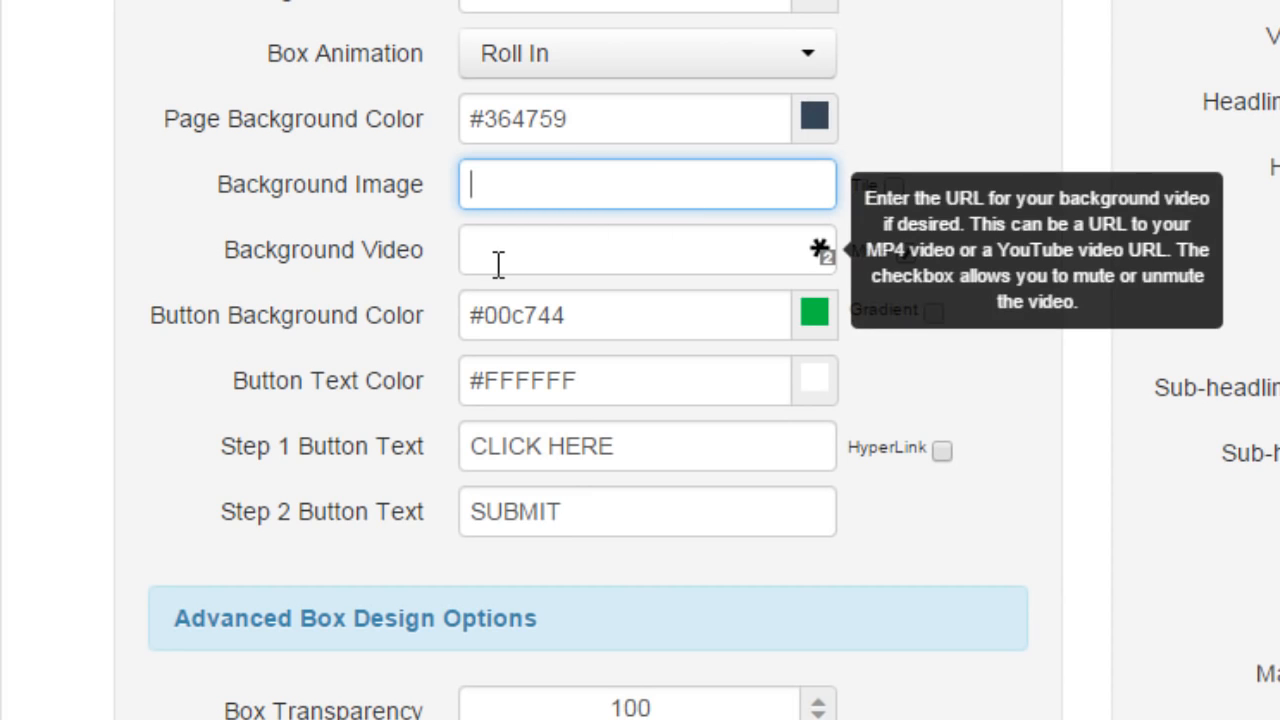
{"action": "left_click", "coordinate": [513, 254]}
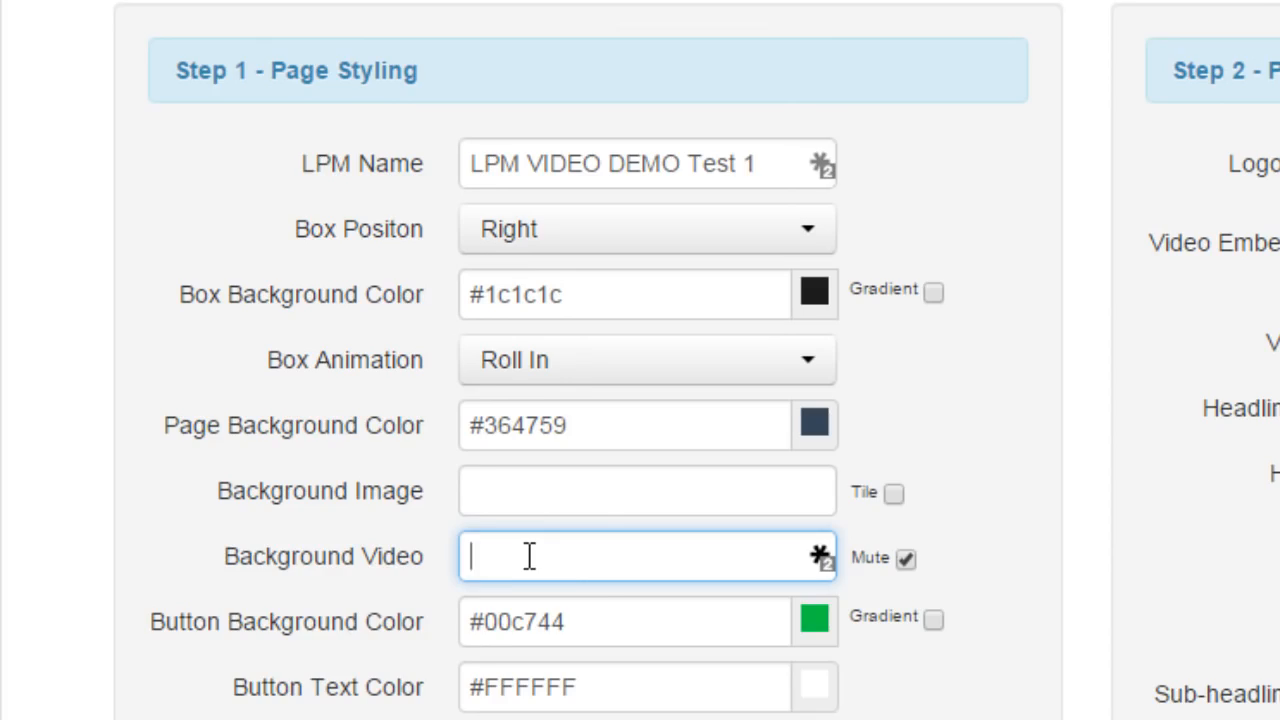
{"action": "key", "text": "ctrl+v"}
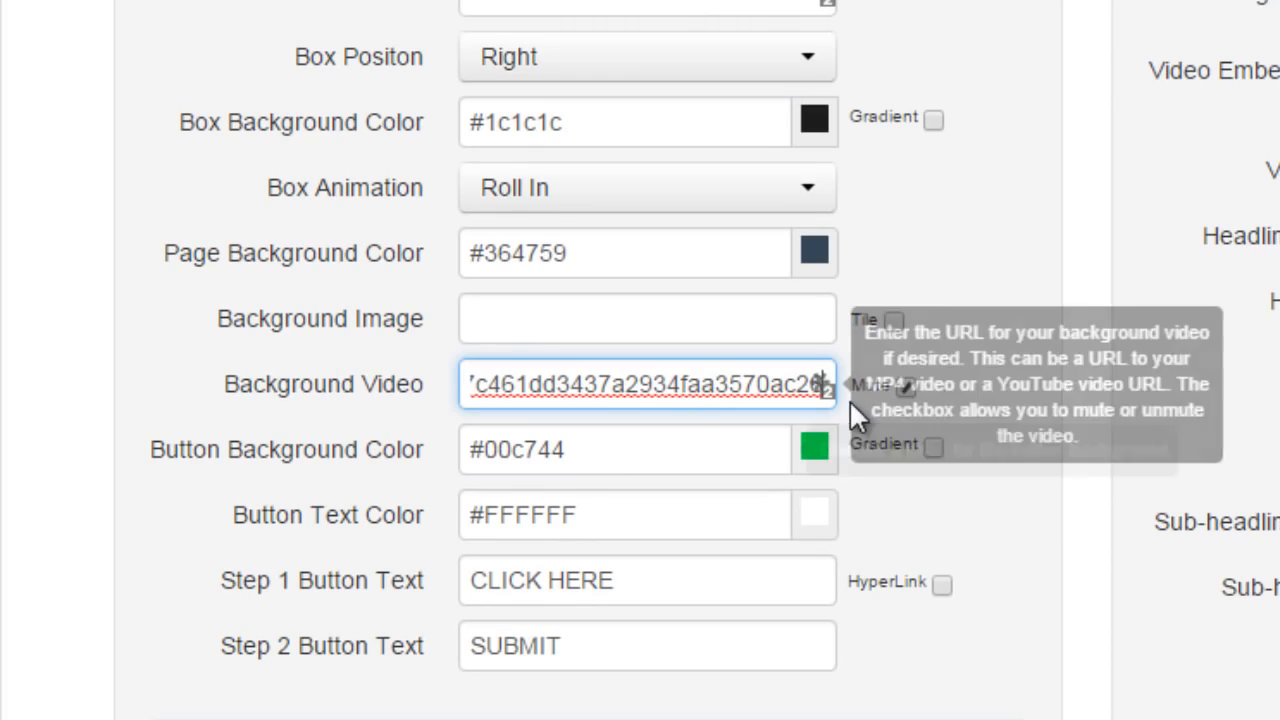
{"action": "left_click", "coordinate": [906, 387]}
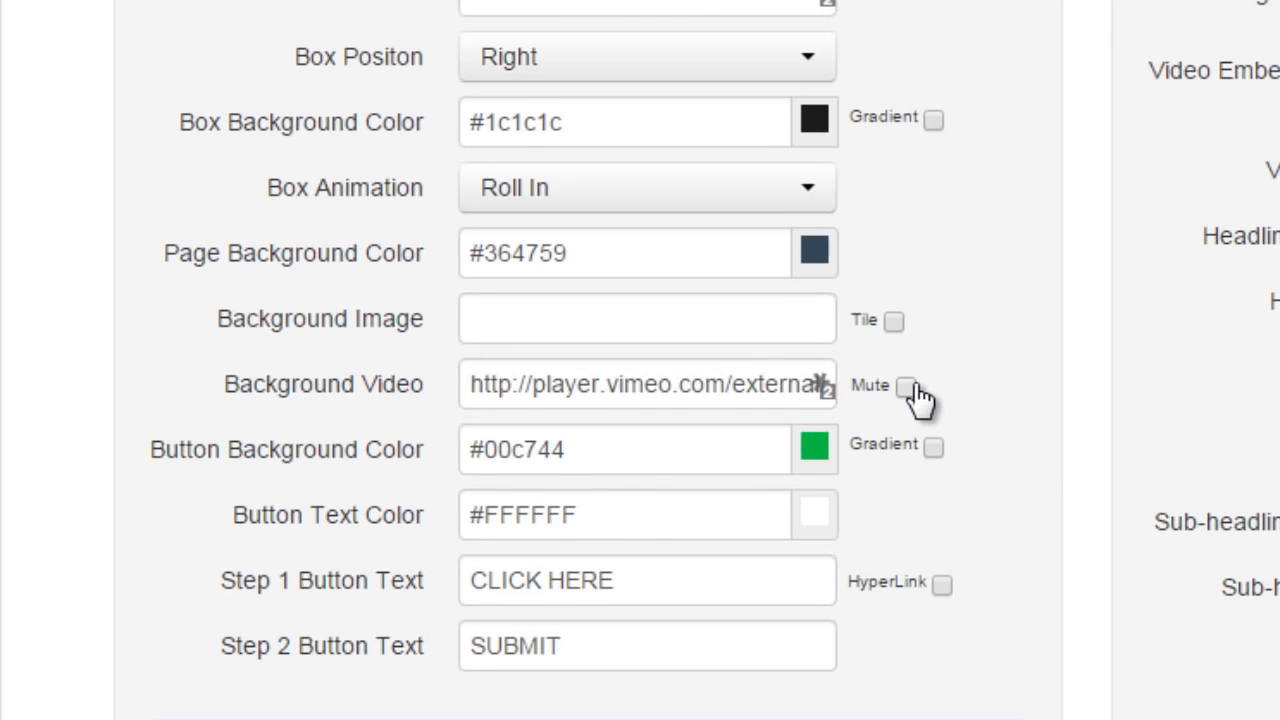
{"action": "left_click", "coordinate": [906, 387]}
- Enable the gradient for the button background and set its starting color to orange #e8b24a
{"action": "left_click", "coordinate": [638, 453]}
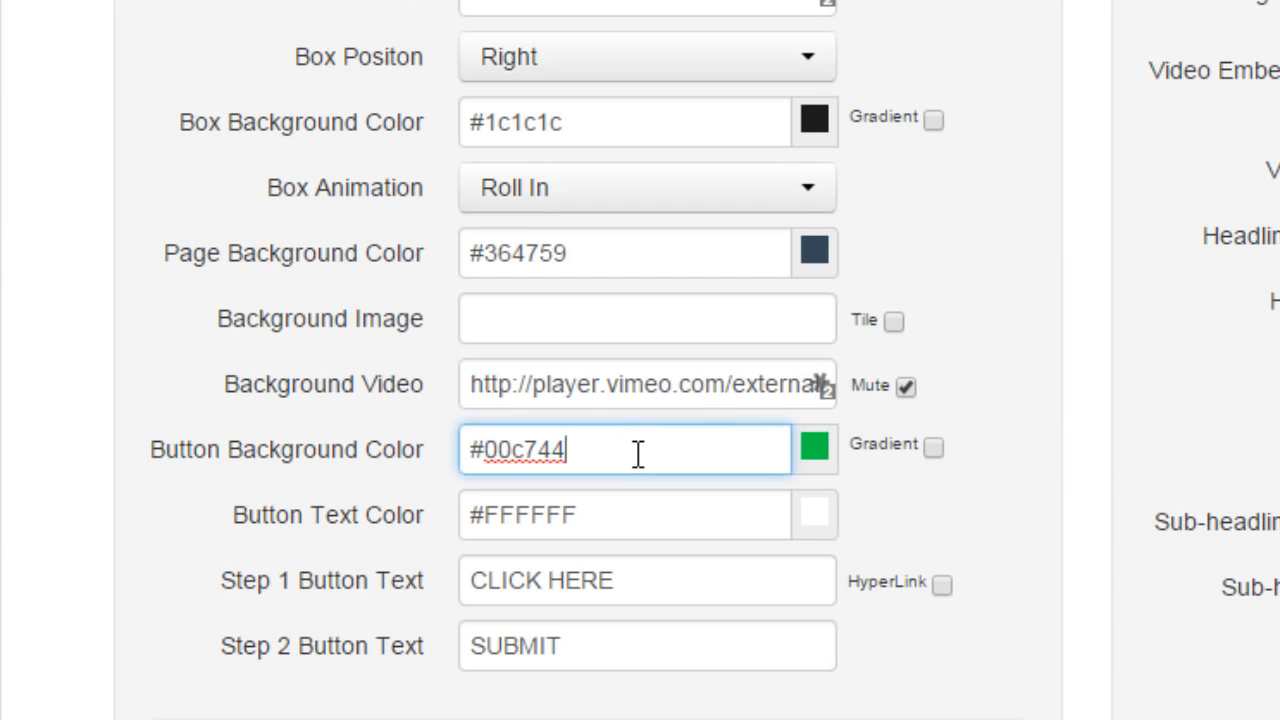
{"action": "left_click", "coordinate": [933, 446]}
{"action": "left_click", "coordinate": [930, 448]}
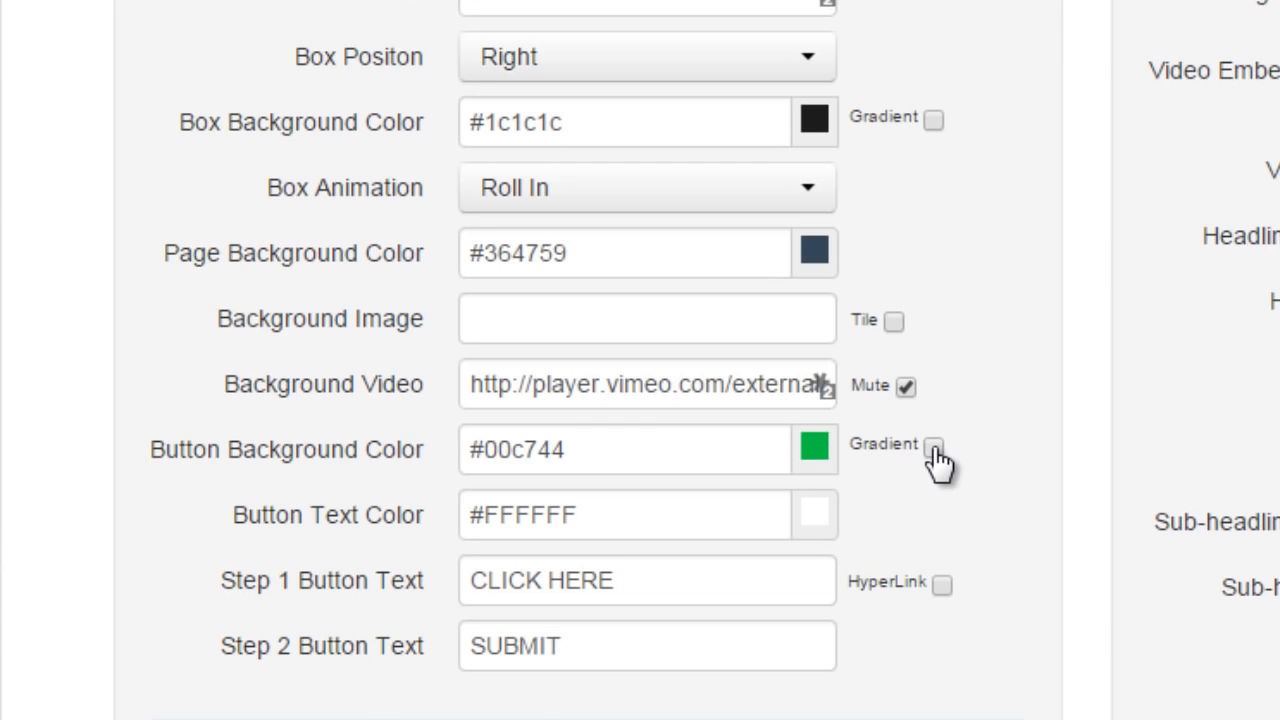
{"action": "left_click", "coordinate": [933, 447]}
{"action": "left_click", "coordinate": [823, 458]}
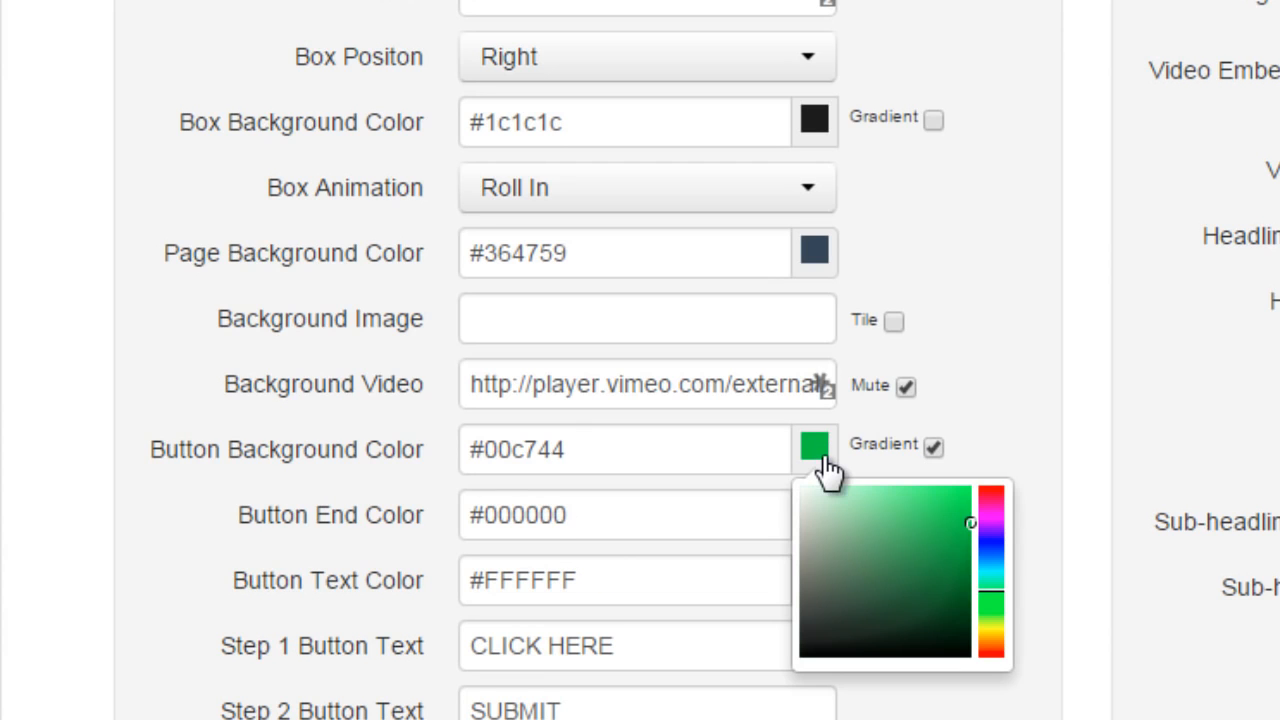
{"action": "left_click", "coordinate": [985, 643]}
{"action": "left_click", "coordinate": [933, 513]}
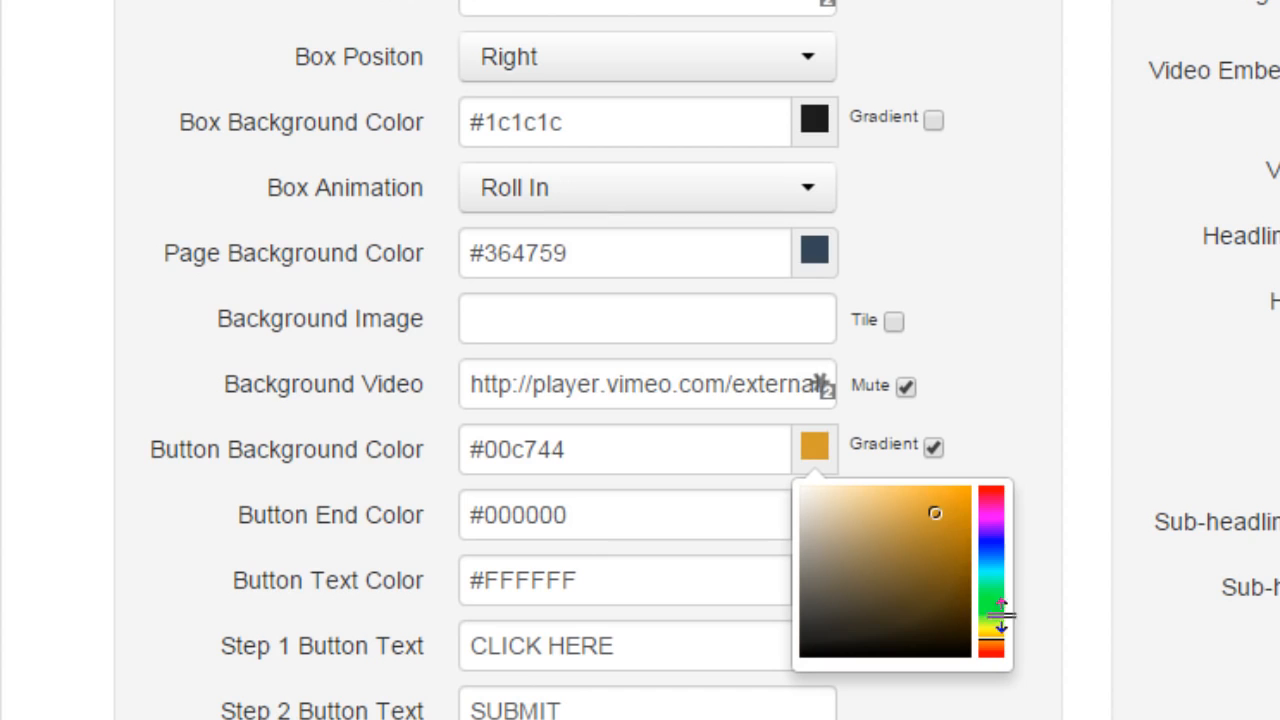
{"action": "left_click", "coordinate": [916, 500]}
{"action": "left_click", "coordinate": [1000, 482]}
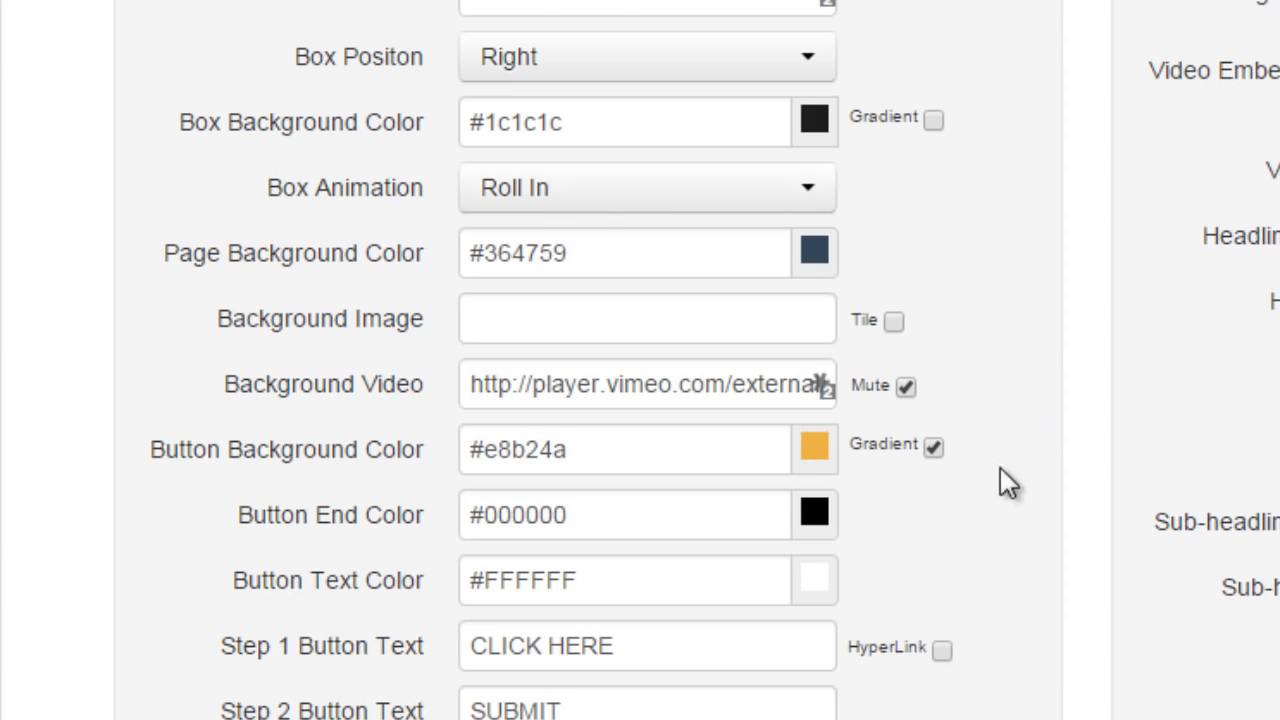
- Set the button gradient's end color to dark gold #ad812b
{"action": "left_click", "coordinate": [823, 527]}
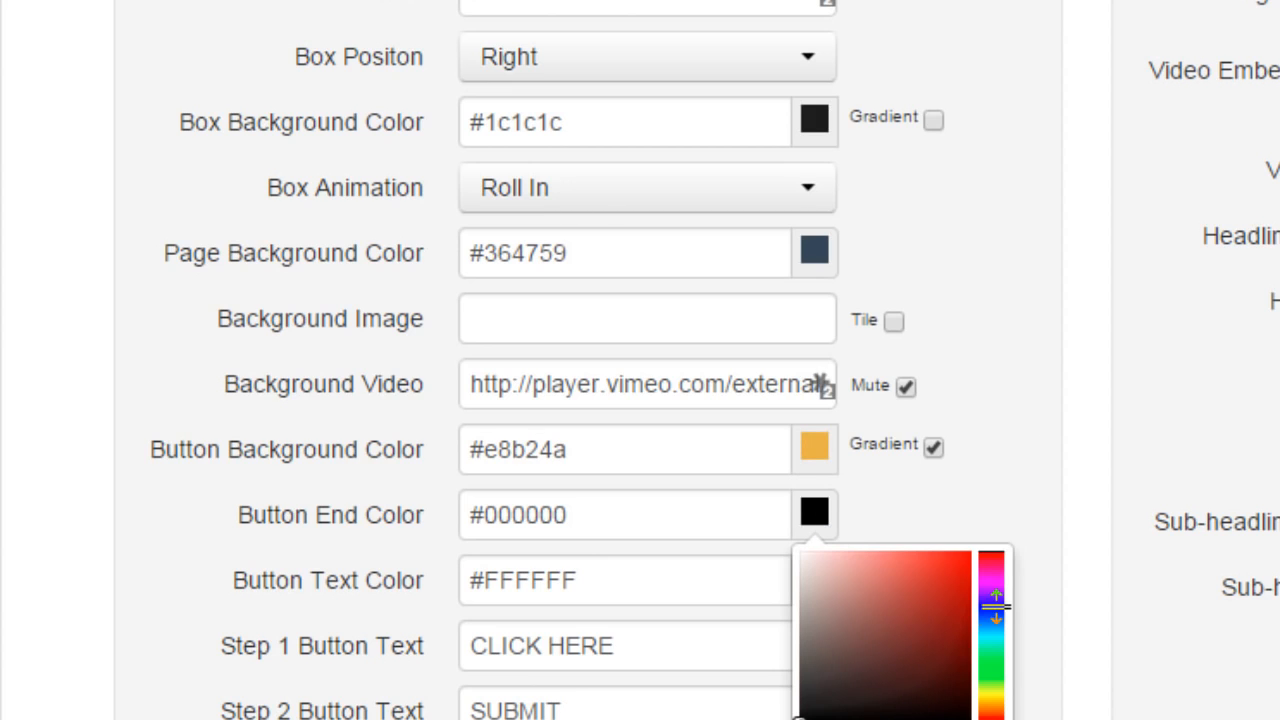
{"action": "left_click_drag", "start_coordinate": [994, 699], "coordinate": [993, 703]}
{"action": "left_click", "coordinate": [928, 605]}
{"action": "left_click", "coordinate": [707, 577]}
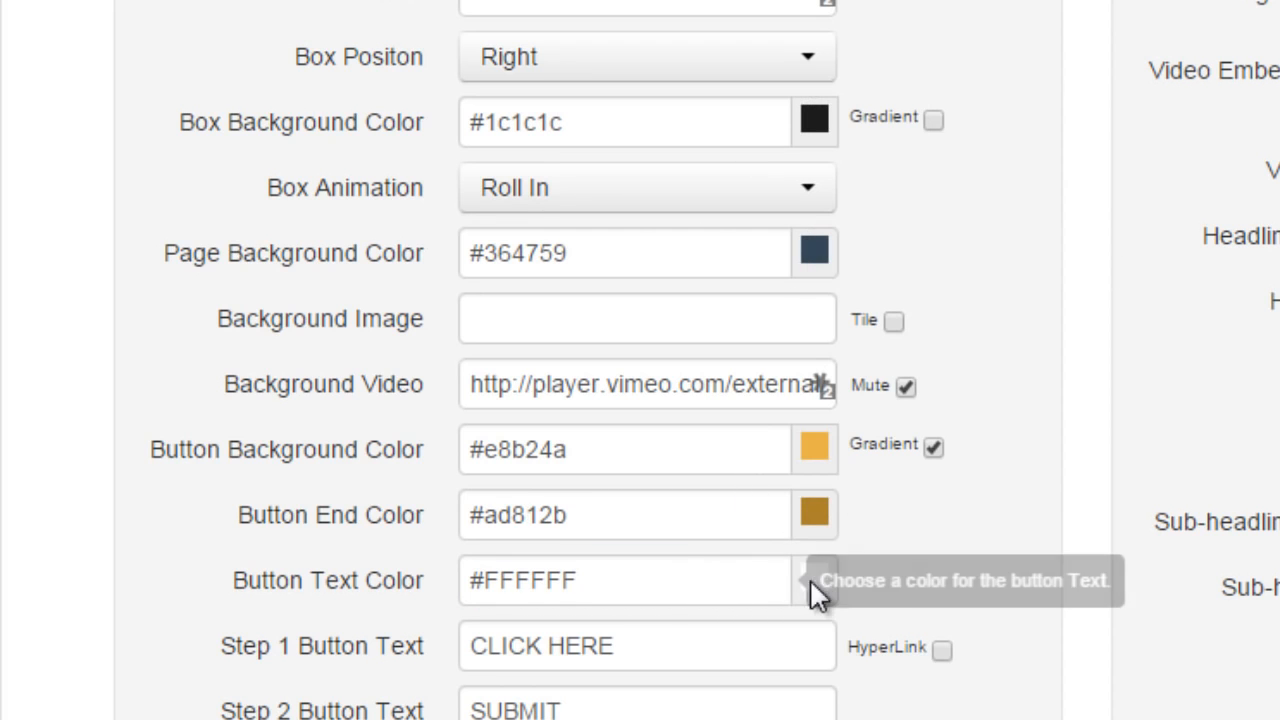
- Change the Step 1 button text to "CLICK HERE TO FIND OUT MORE"
{"action": "scroll", "coordinate": [310, 635], "scroll_direction": "down", "scroll_amount": 2}
{"action": "scroll", "coordinate": [313, 635], "scroll_direction": "down", "scroll_amount": 5}
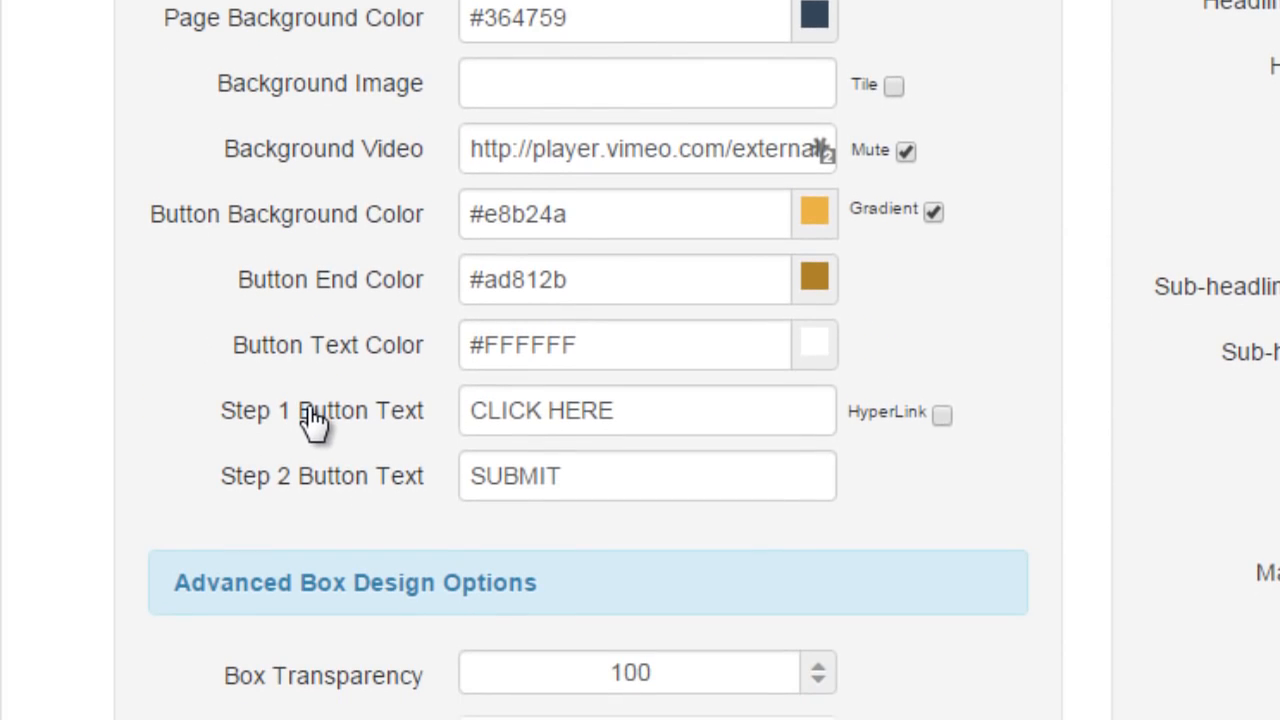
{"action": "left_click", "coordinate": [540, 408]}
{"action": "key", "text": "ctrl+a"}
{"action": "type", "text": "CLICK HERE TO FIND OUT MORE"}
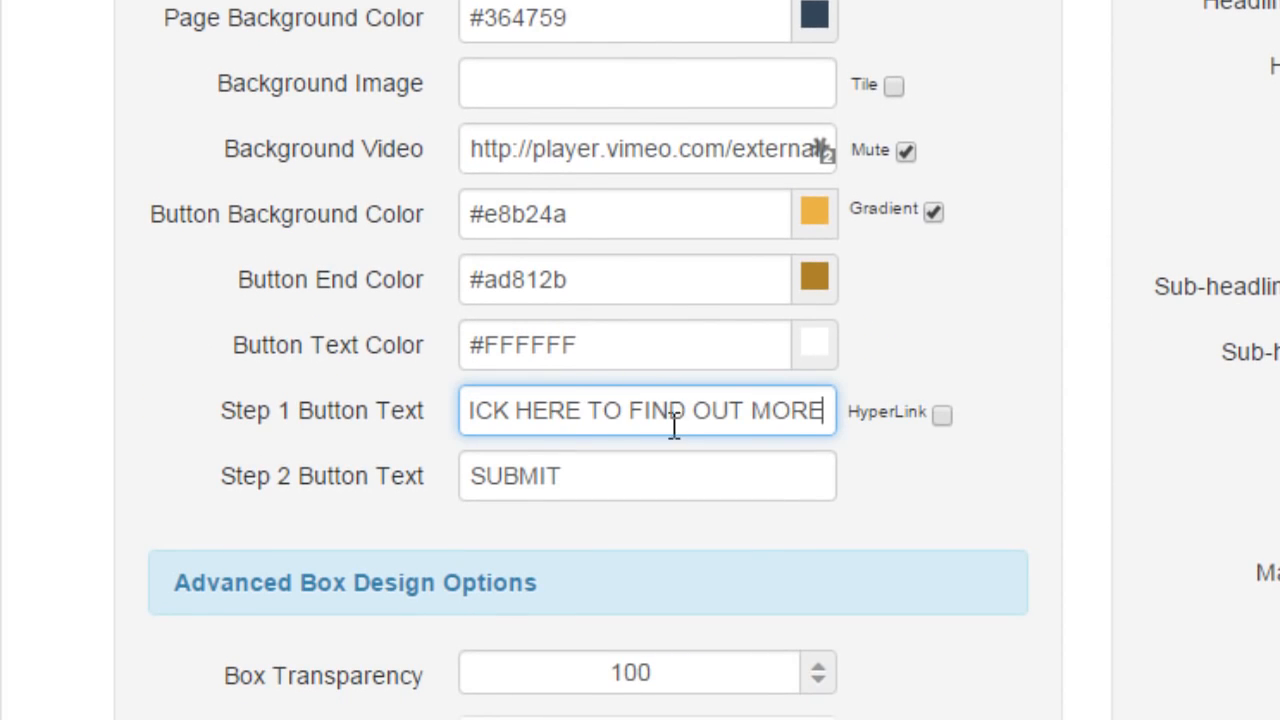
{"action": "left_click_drag", "start_coordinate": [602, 412], "coordinate": [951, 423]}
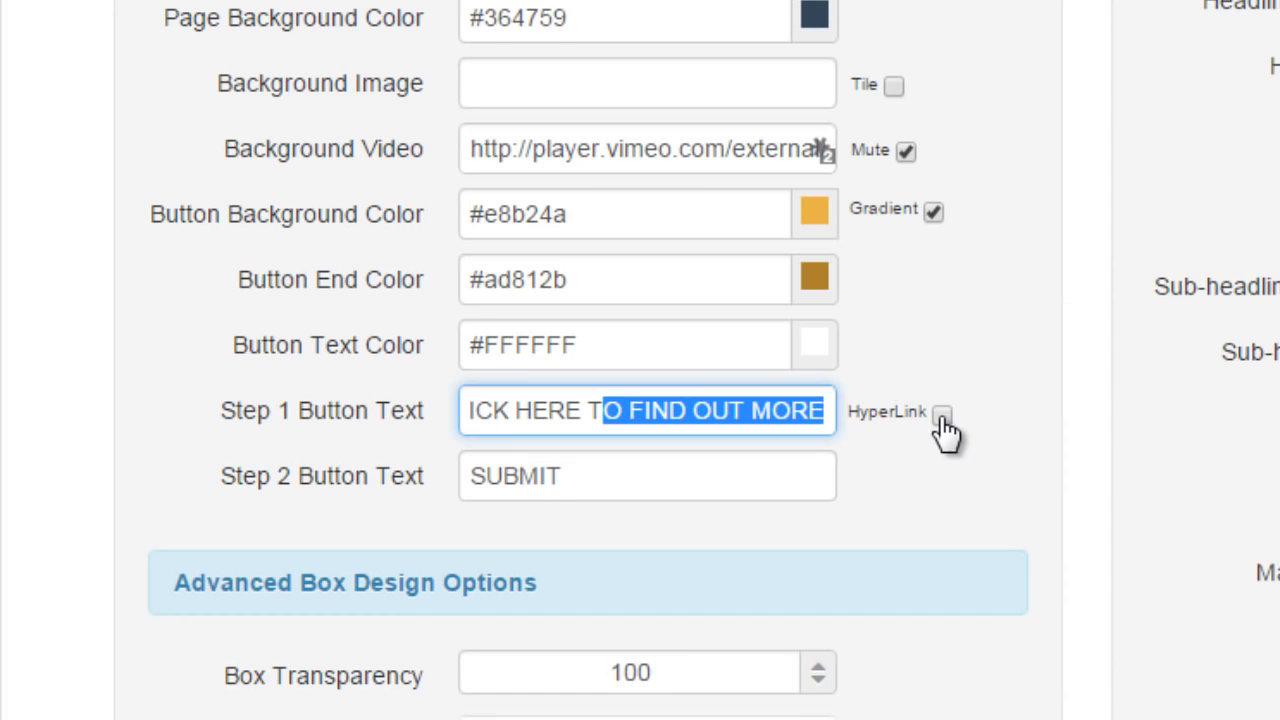
{"action": "left_click", "coordinate": [942, 418]}
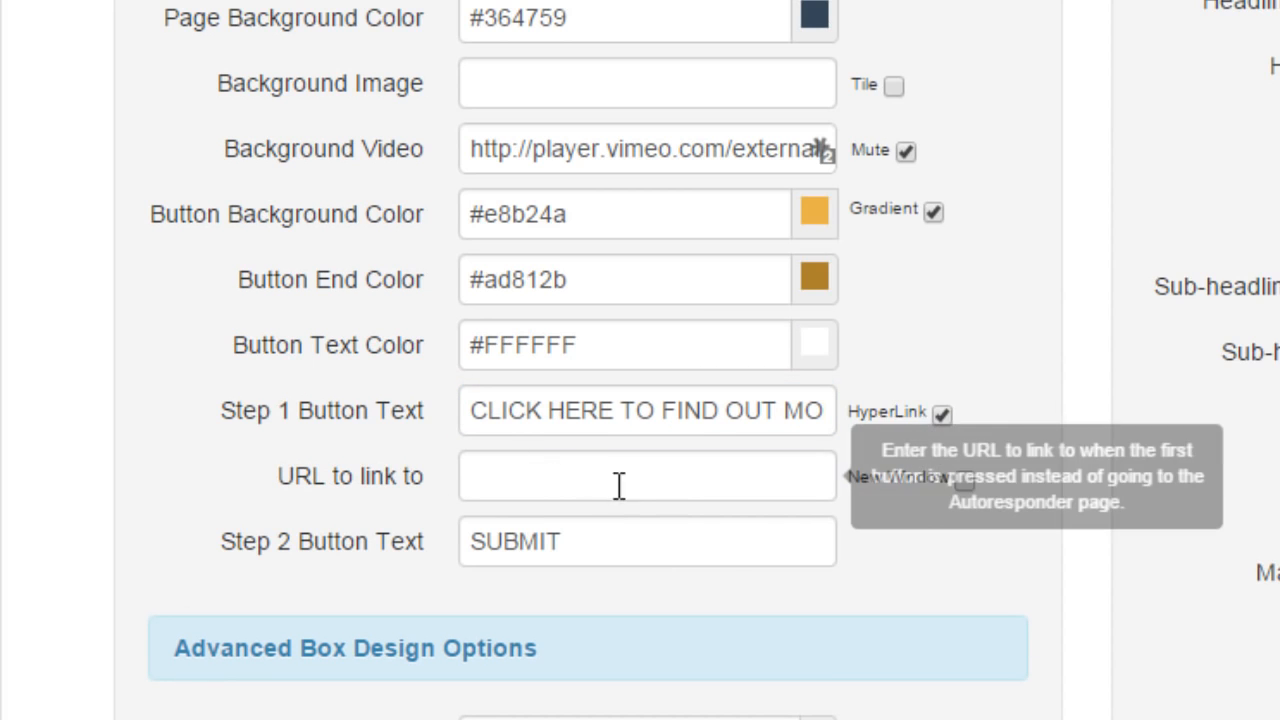
{"action": "left_click", "coordinate": [663, 481]}
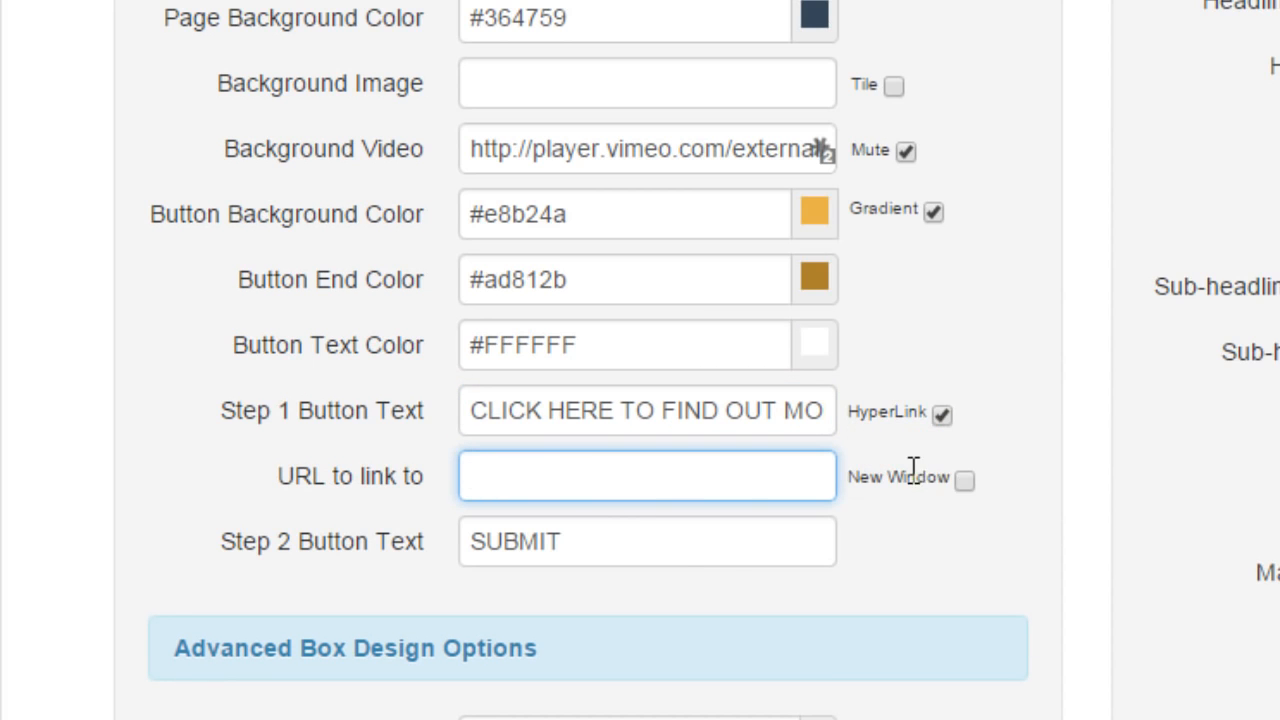
{"action": "left_click", "coordinate": [942, 416]}
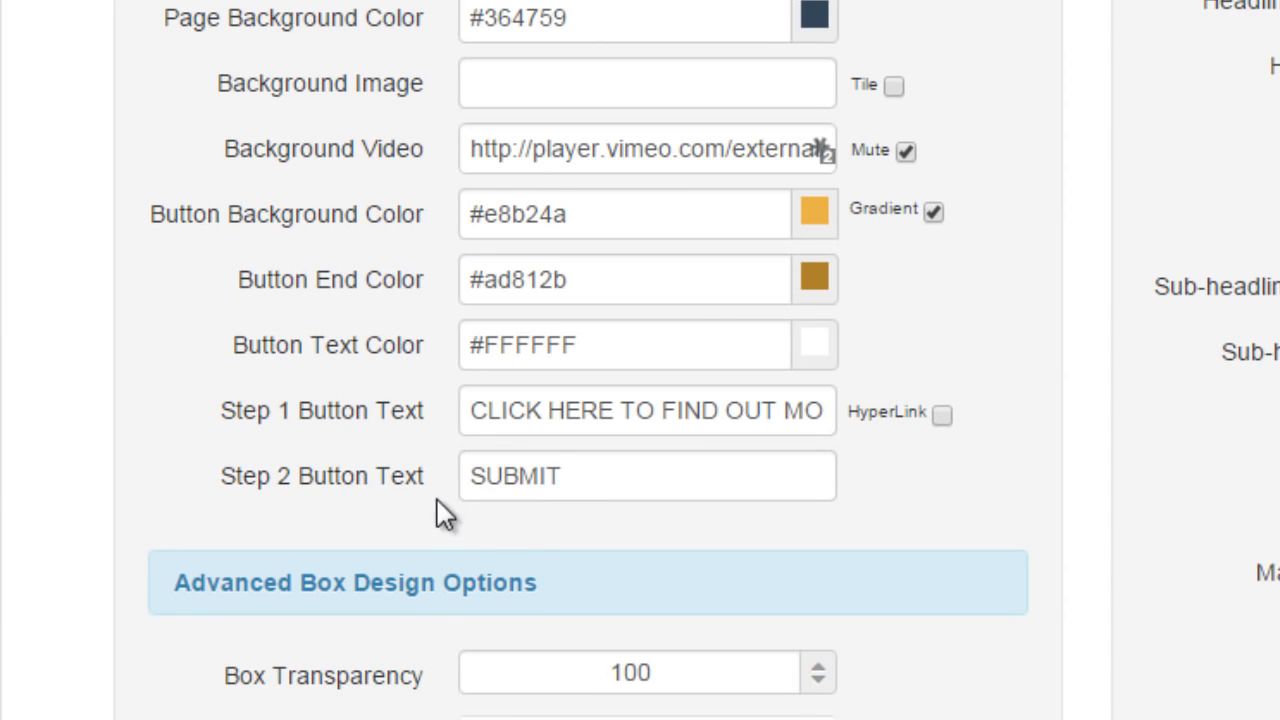
{"action": "double_click", "coordinate": [557, 476]}
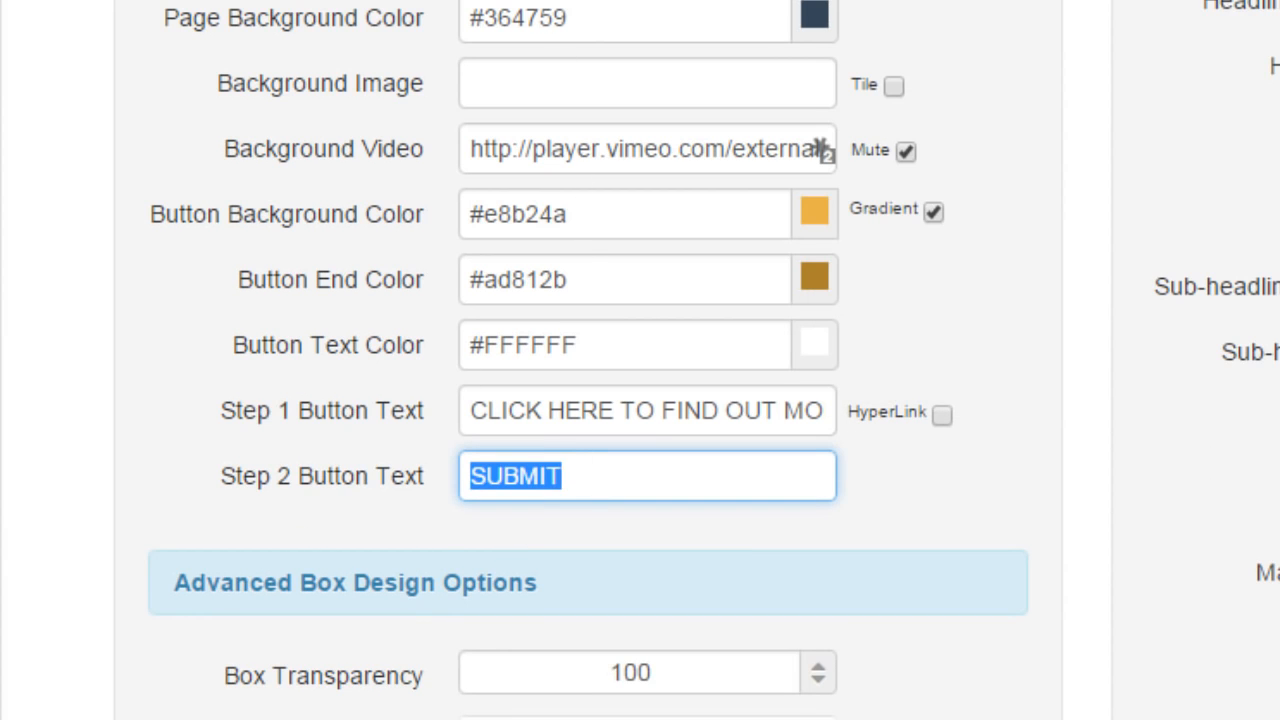
- Set the box border thickness to 0 in the advanced box design options
{"action": "scroll", "coordinate": [1043, 277], "scroll_direction": "down", "scroll_amount": 5}
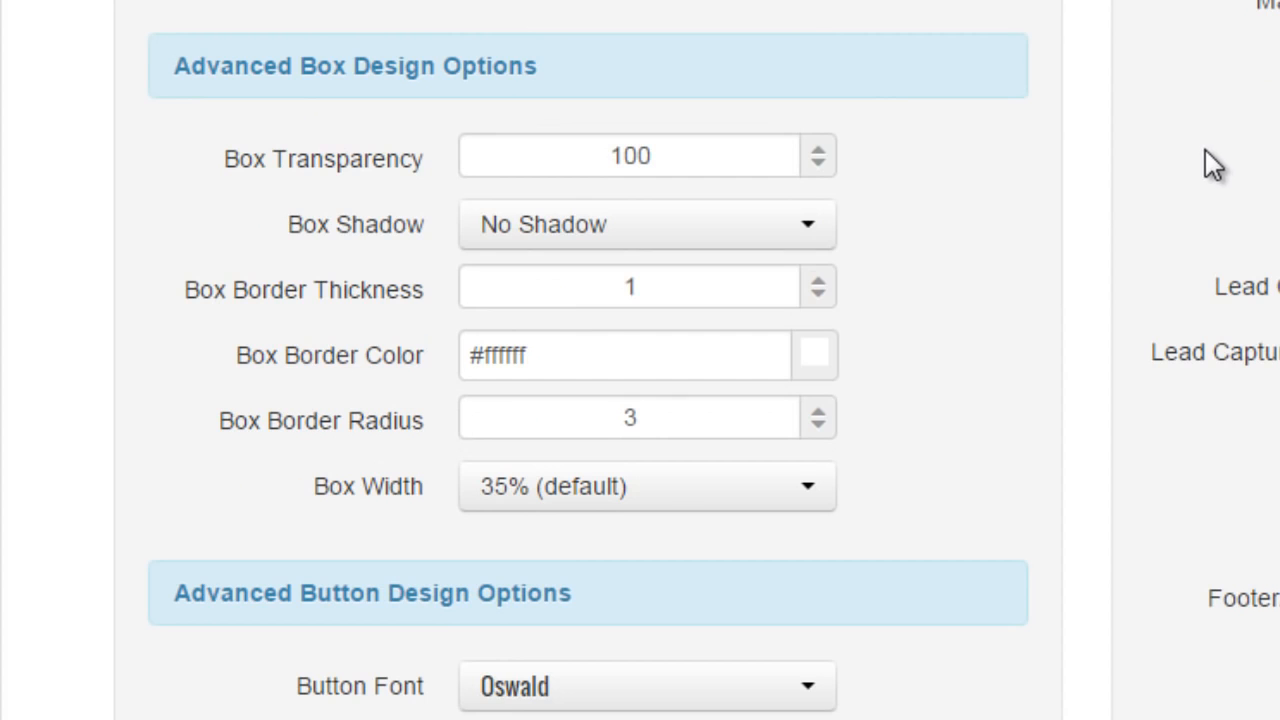
{"action": "scroll", "coordinate": [1206, 163], "scroll_direction": "down", "scroll_amount": 2}
{"action": "scroll", "coordinate": [589, 91], "scroll_direction": "up", "scroll_amount": 2}
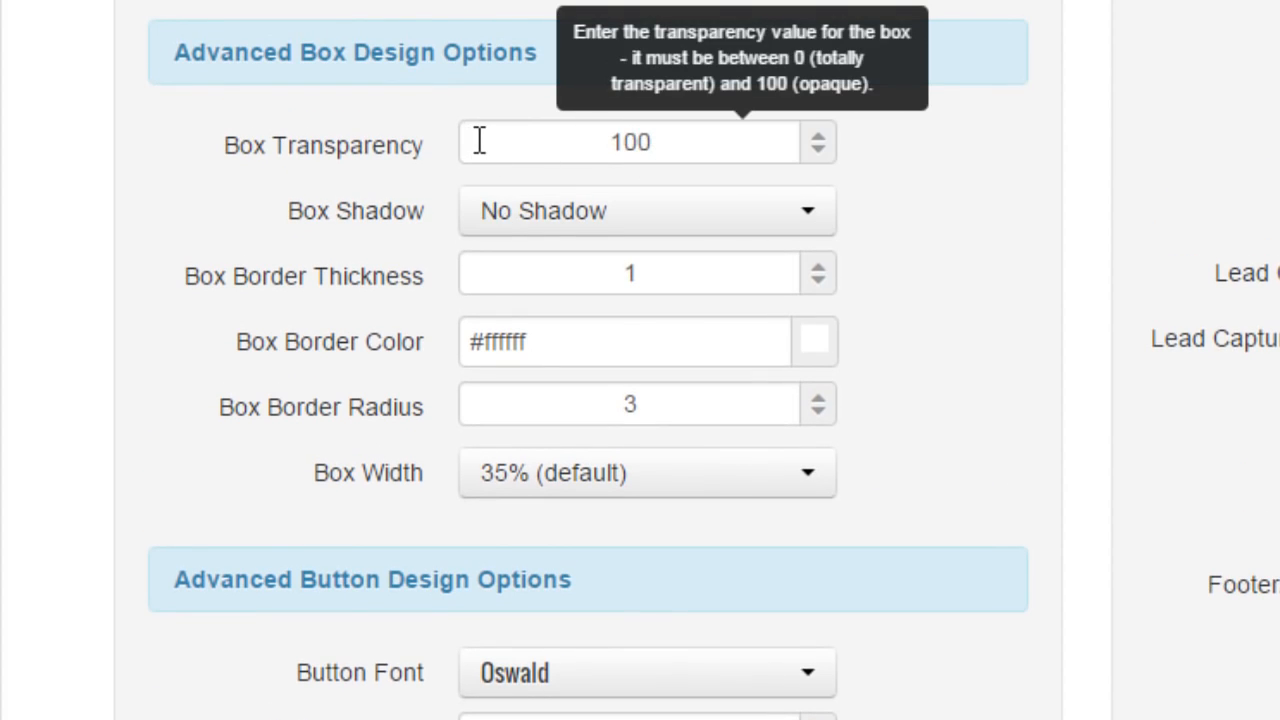
{"action": "double_click", "coordinate": [629, 271]}
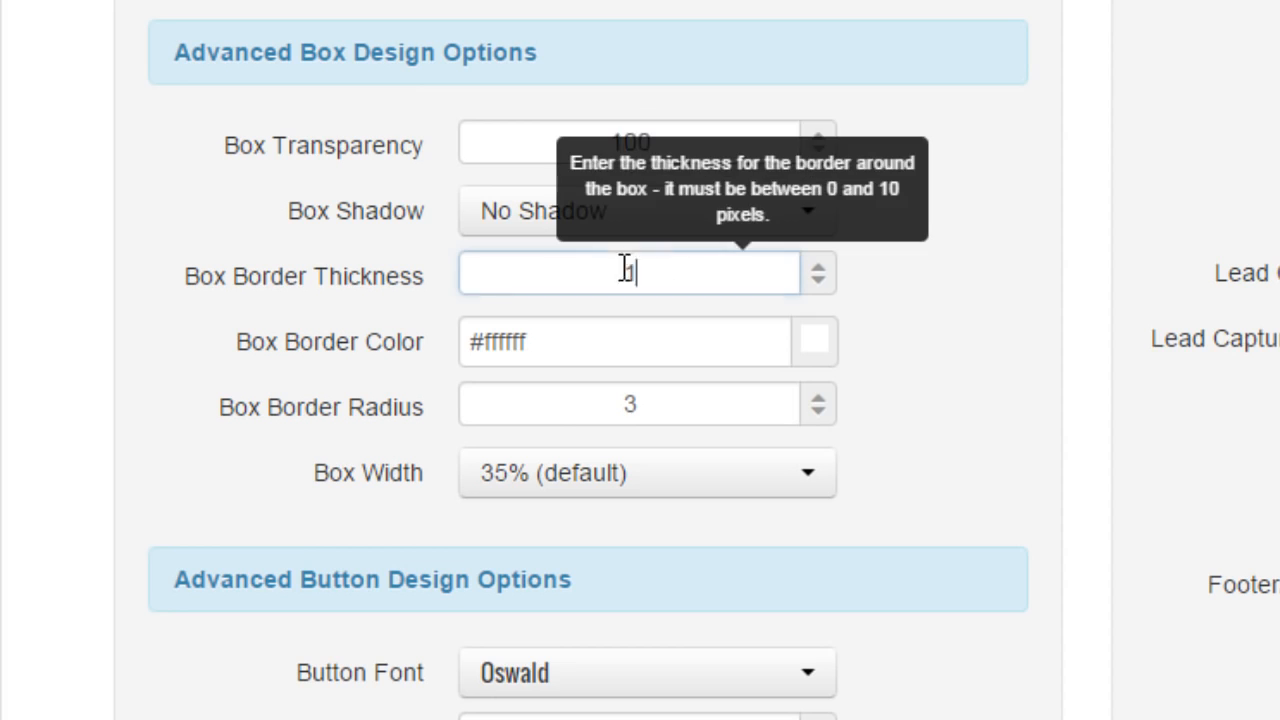
{"action": "type", "text": "0"}
- Set the box border color to light grey #d4d4d4 and the box border radius to 0
{"action": "left_click", "coordinate": [592, 337]}
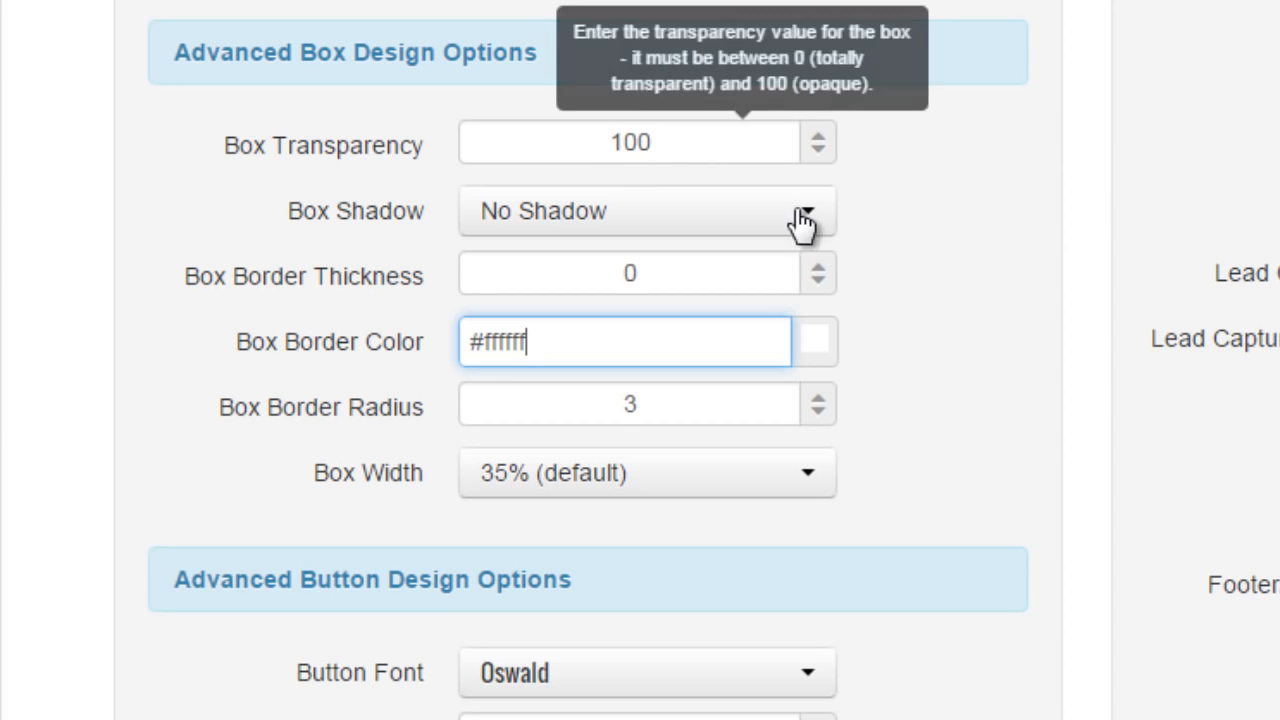
{"action": "left_click", "coordinate": [826, 350]}
{"action": "left_click", "coordinate": [798, 415]}
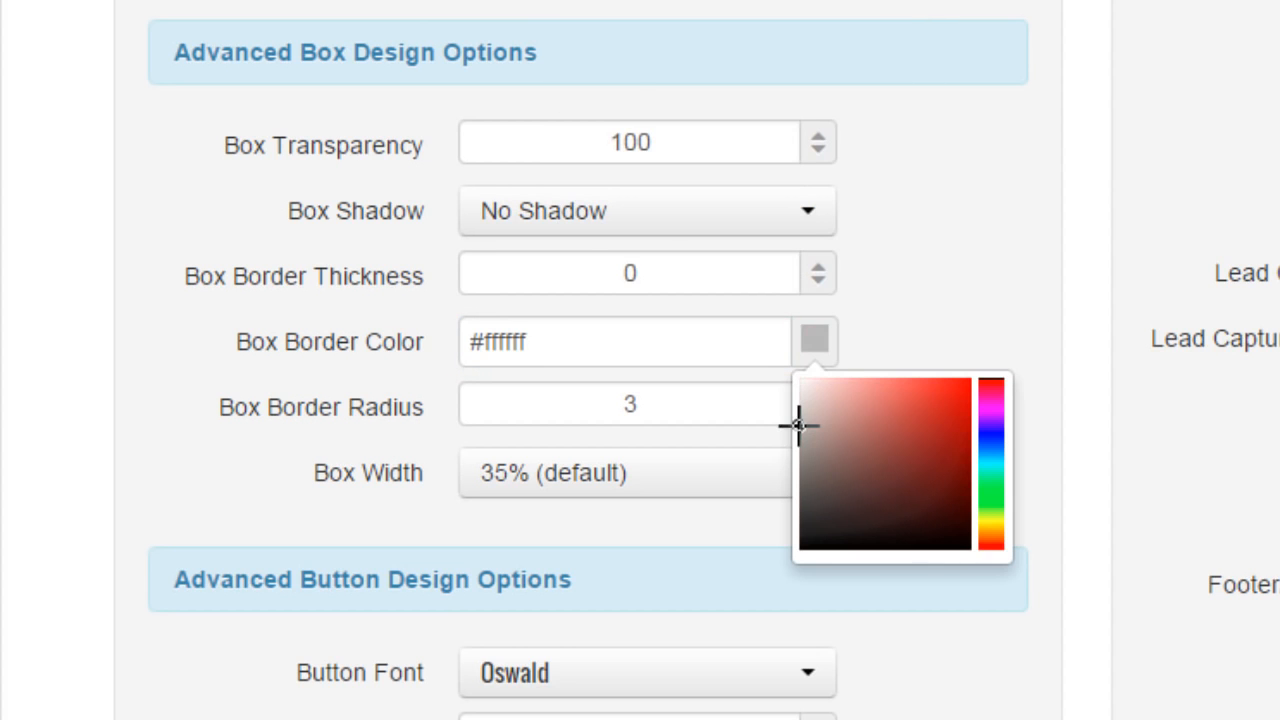
{"action": "left_click", "coordinate": [617, 400]}
{"action": "double_click", "coordinate": [617, 400]}
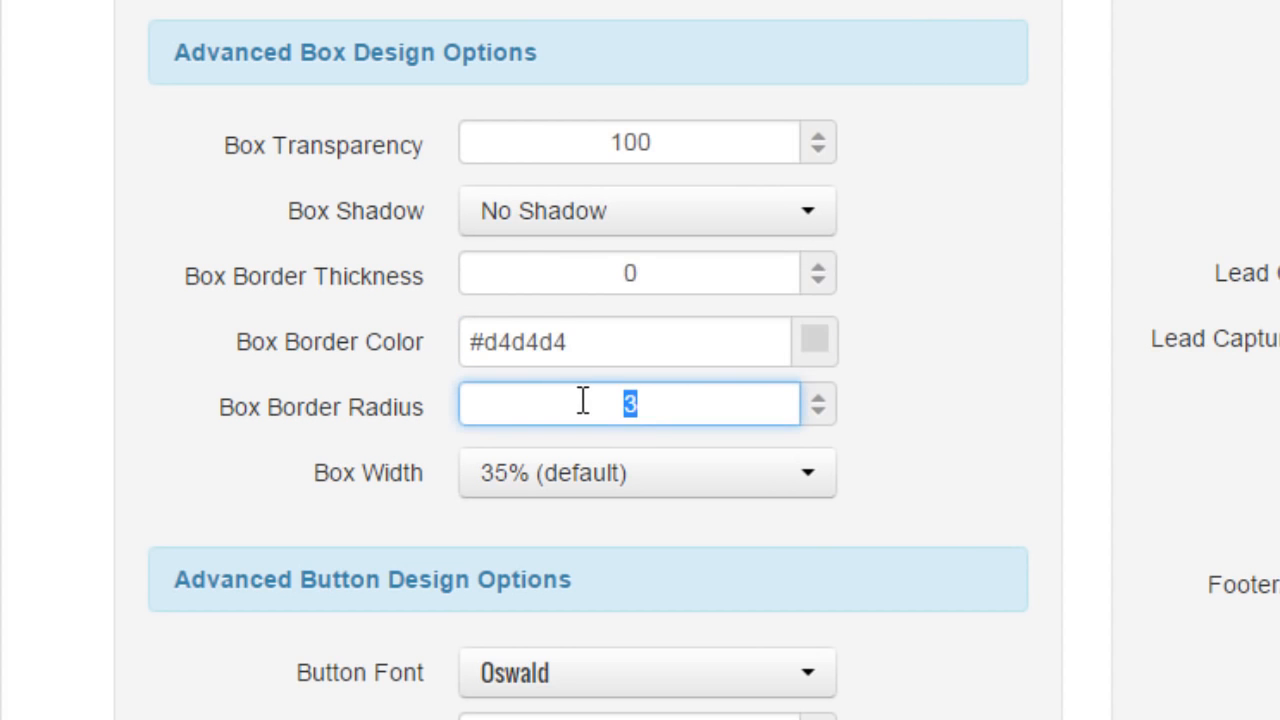
{"action": "type", "text": "0"}
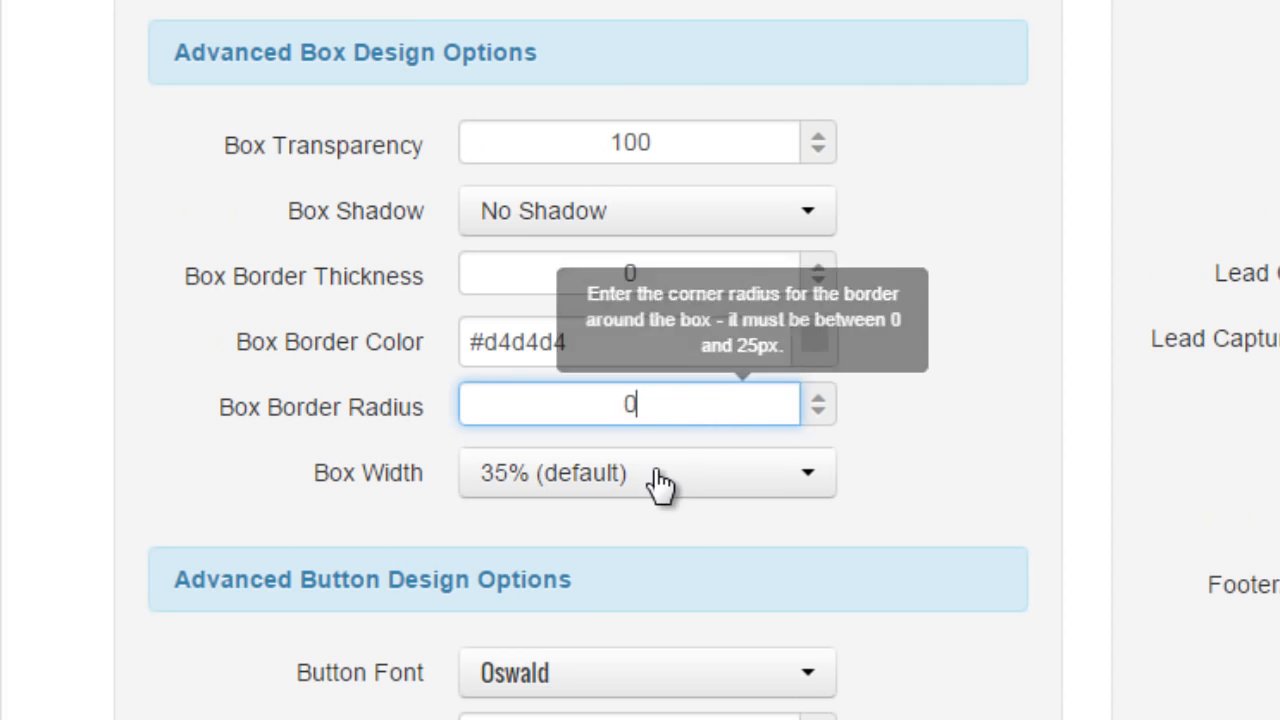
- Change the button font to Special Elite in the advanced button design options
{"action": "scroll", "coordinate": [1022, 457], "scroll_direction": "down", "scroll_amount": 5}
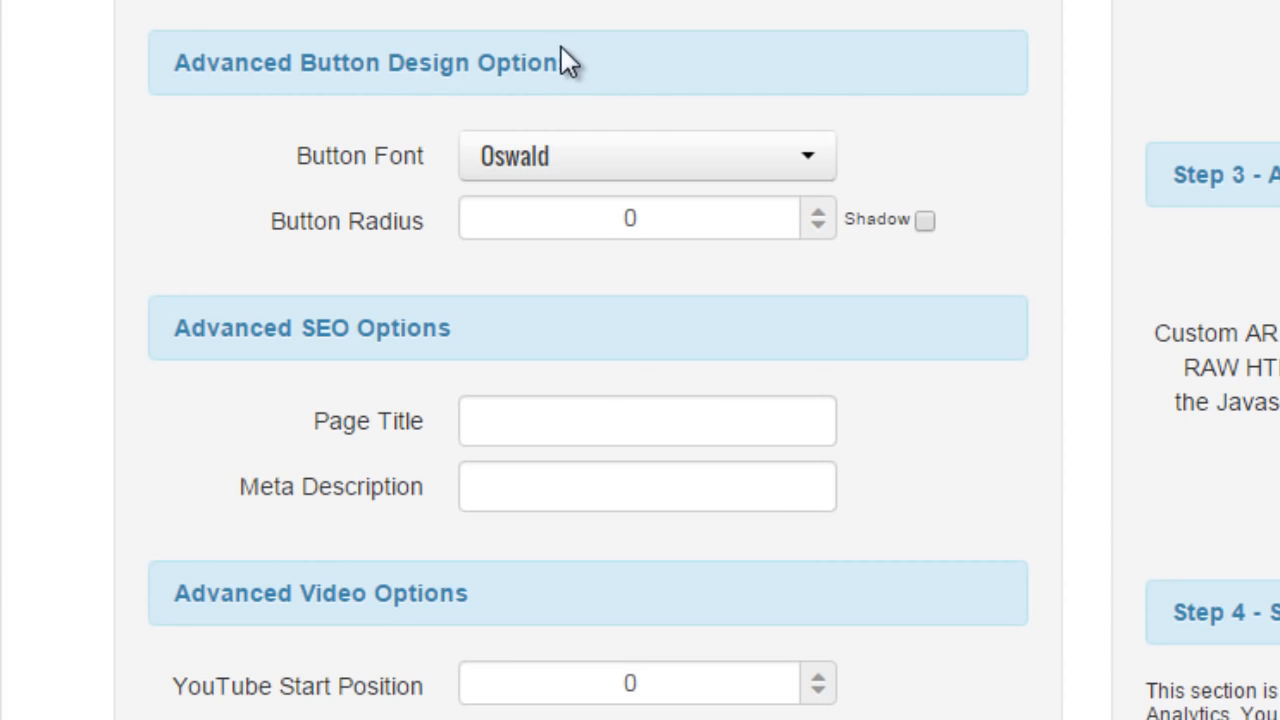
{"action": "left_click", "coordinate": [643, 157]}
{"action": "scroll", "coordinate": [650, 430], "scroll_direction": "down", "scroll_amount": 3}
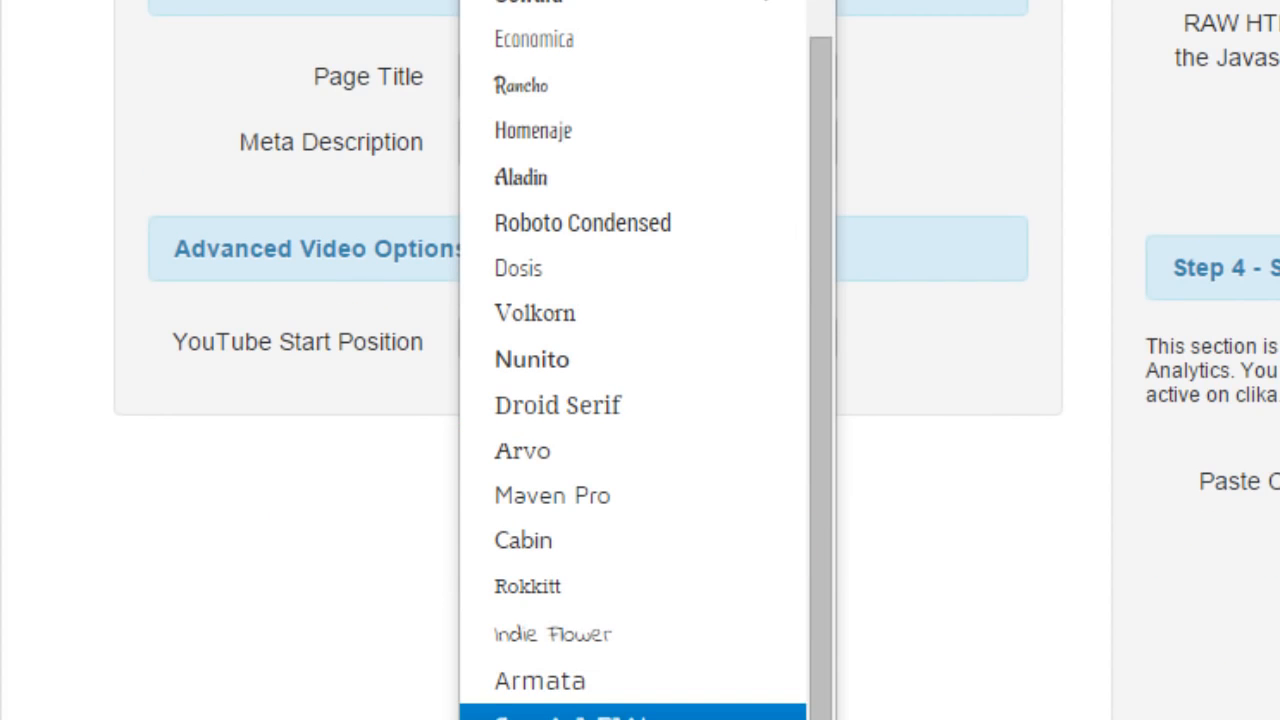
{"action": "left_click", "coordinate": [600, 713]}
- Set the button radius to 3 and enable the button shadow
{"action": "scroll", "coordinate": [880, 514], "scroll_direction": "up", "scroll_amount": 5}
{"action": "left_click", "coordinate": [620, 390]}
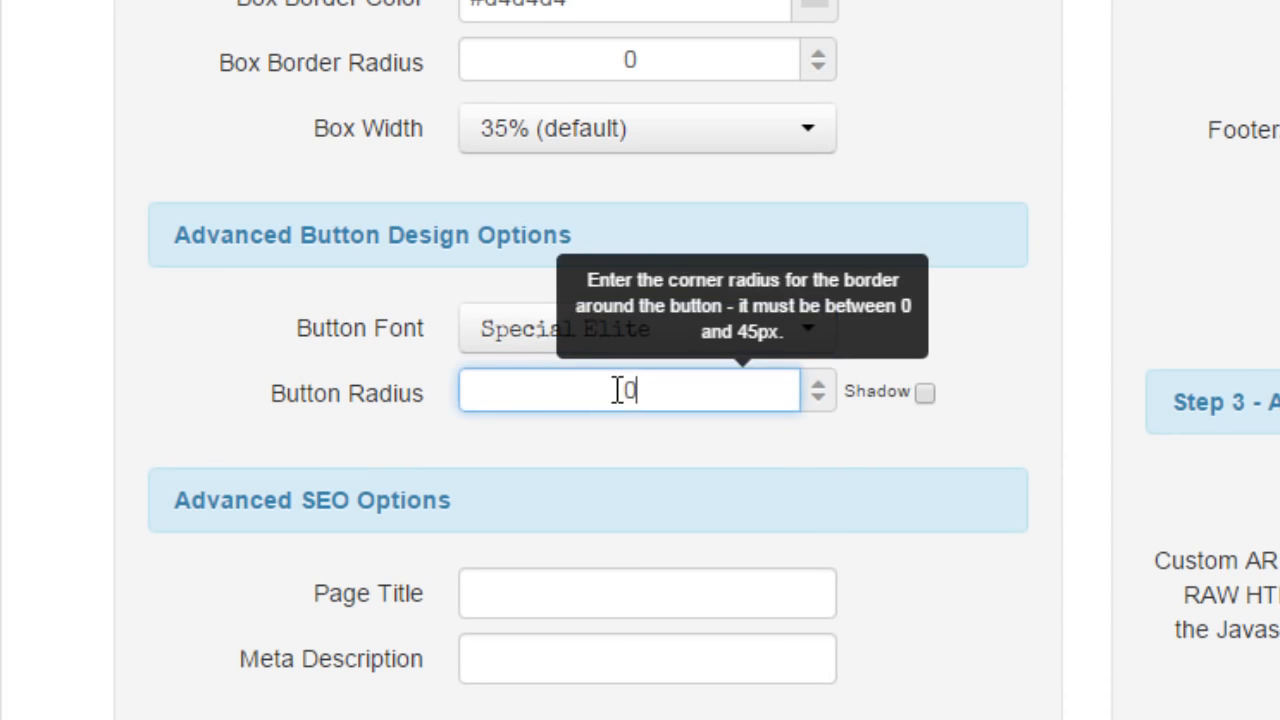
{"action": "double_click", "coordinate": [620, 390]}
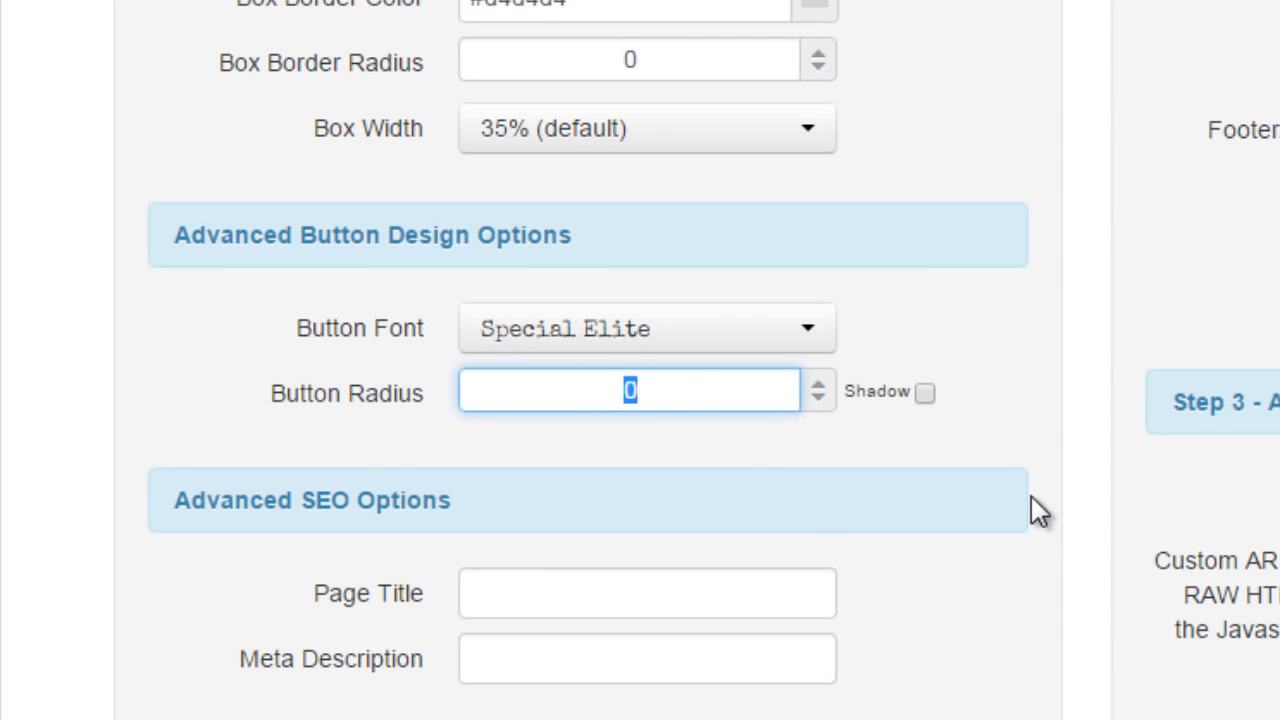
{"action": "type", "text": "3"}
{"action": "left_click", "coordinate": [924, 392]}
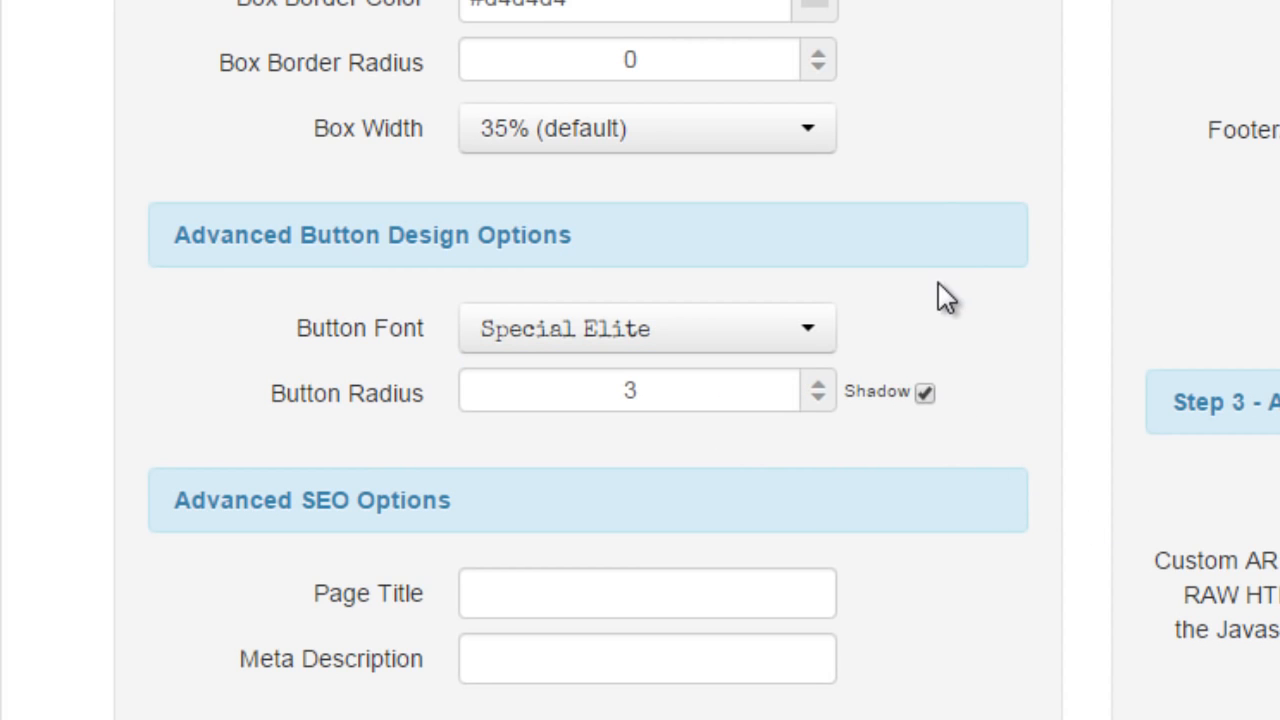
- Set both the page title and the meta description to "Landing Page Monkey Demo" in the advanced SEO options
{"action": "scroll", "coordinate": [938, 284], "scroll_direction": "down", "scroll_amount": 3}
{"action": "left_click", "coordinate": [586, 243]}
{"action": "type", "text": "Landing Page Monkey Demo"}
{"action": "left_click", "coordinate": [550, 313]}
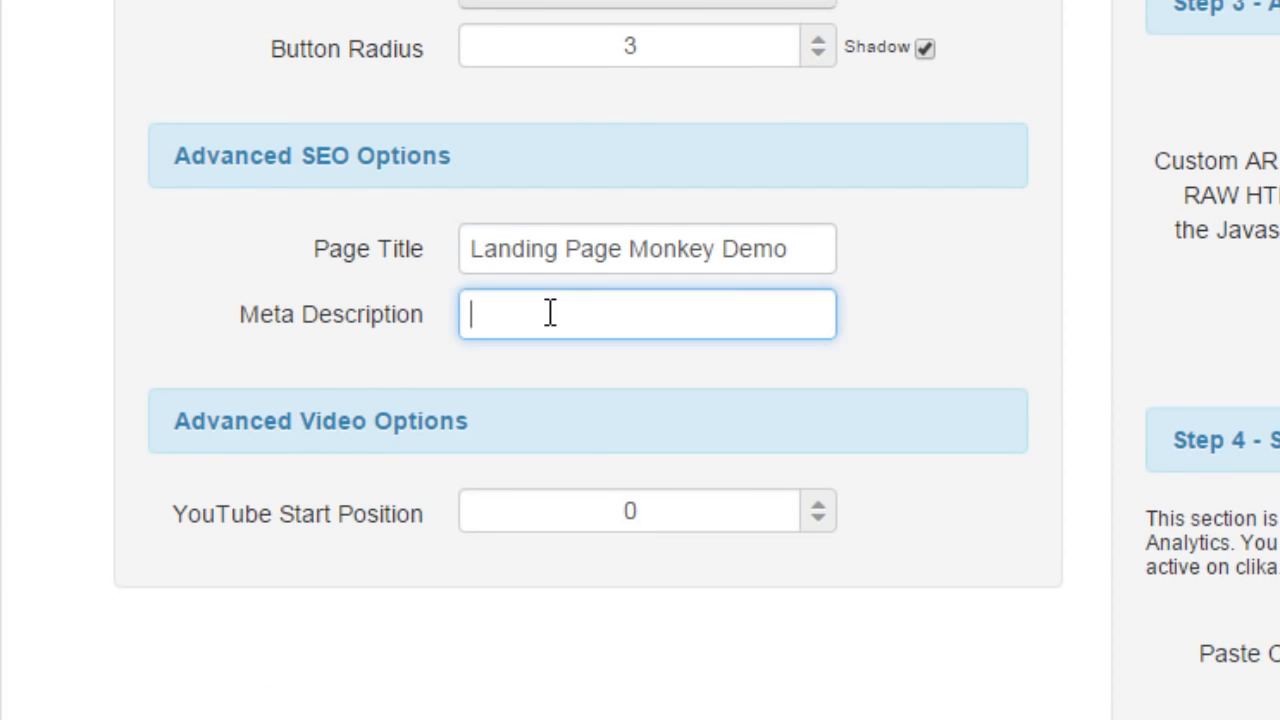
{"action": "type", "text": "Landing Page Monkey Demo"}
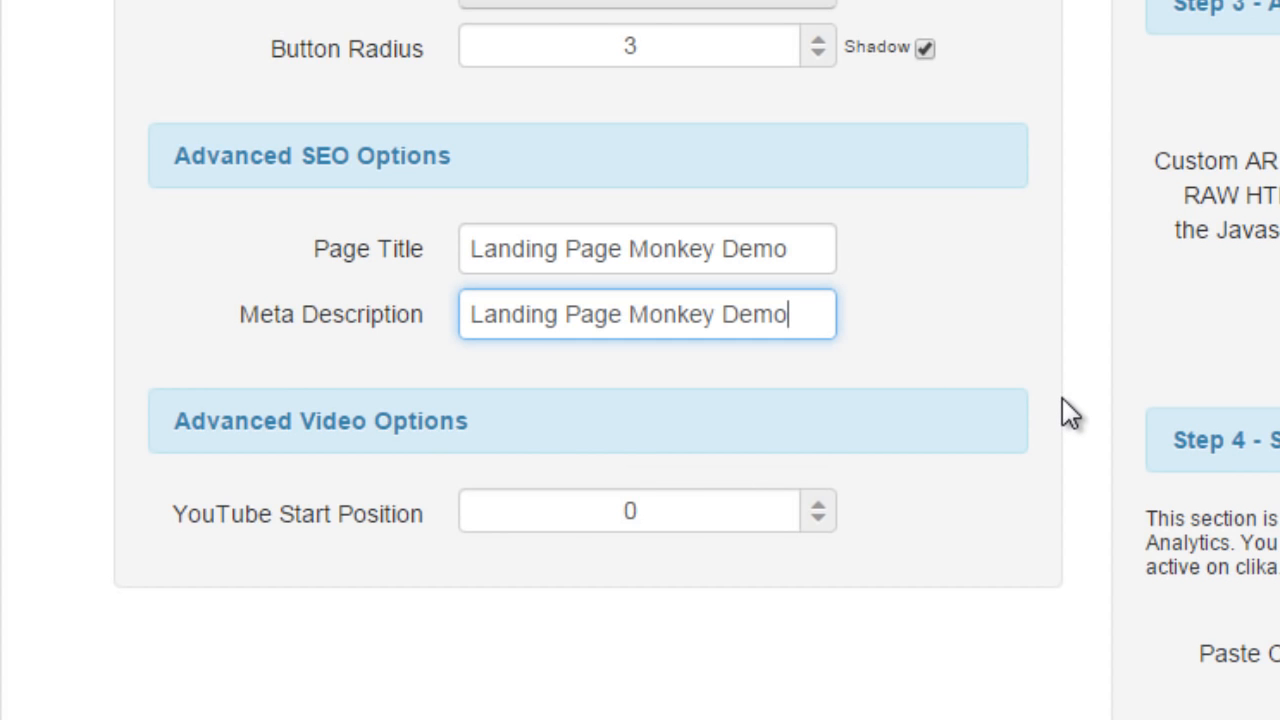
- Change the headline font to Oswald and the headline text to "Hey Want A Cool FREE Bonus From LandingPage Monkey?"
{"action": "scroll", "coordinate": [1063, 402], "scroll_direction": "up", "scroll_amount": 5}
{"action": "scroll", "coordinate": [1062, 398], "scroll_direction": "up", "scroll_amount": 5}
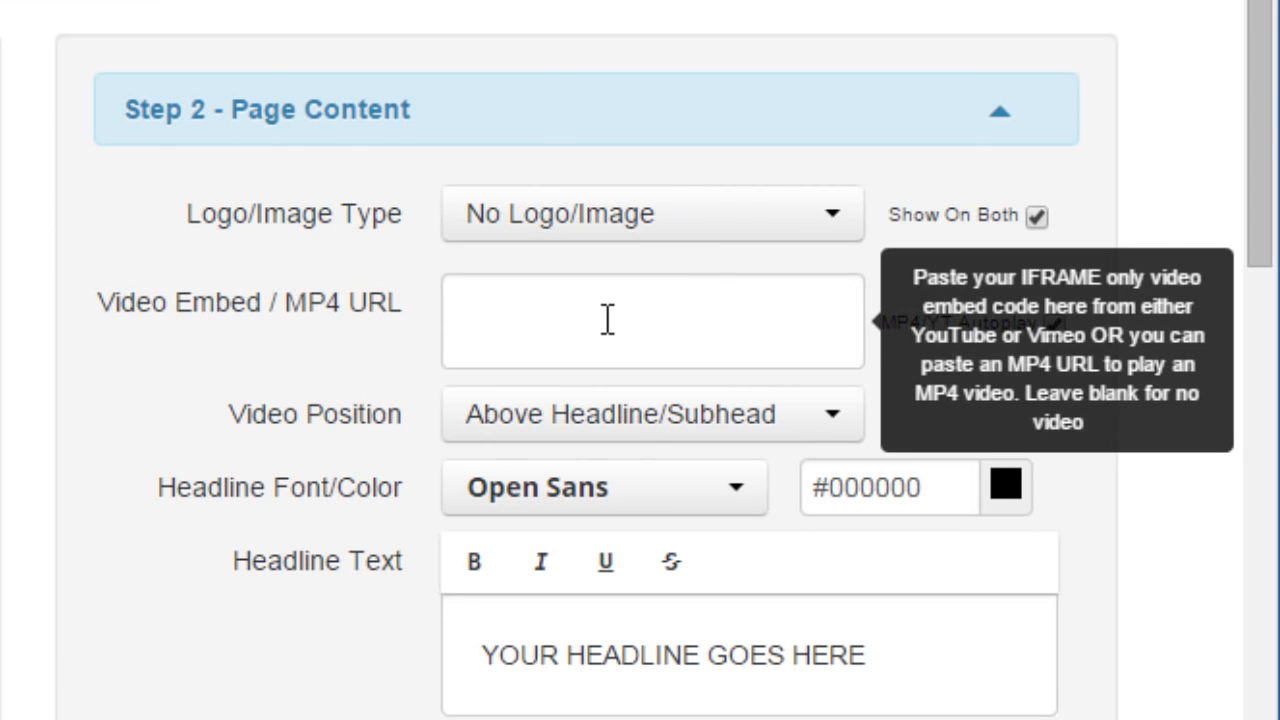
{"action": "left_click", "coordinate": [608, 320]}
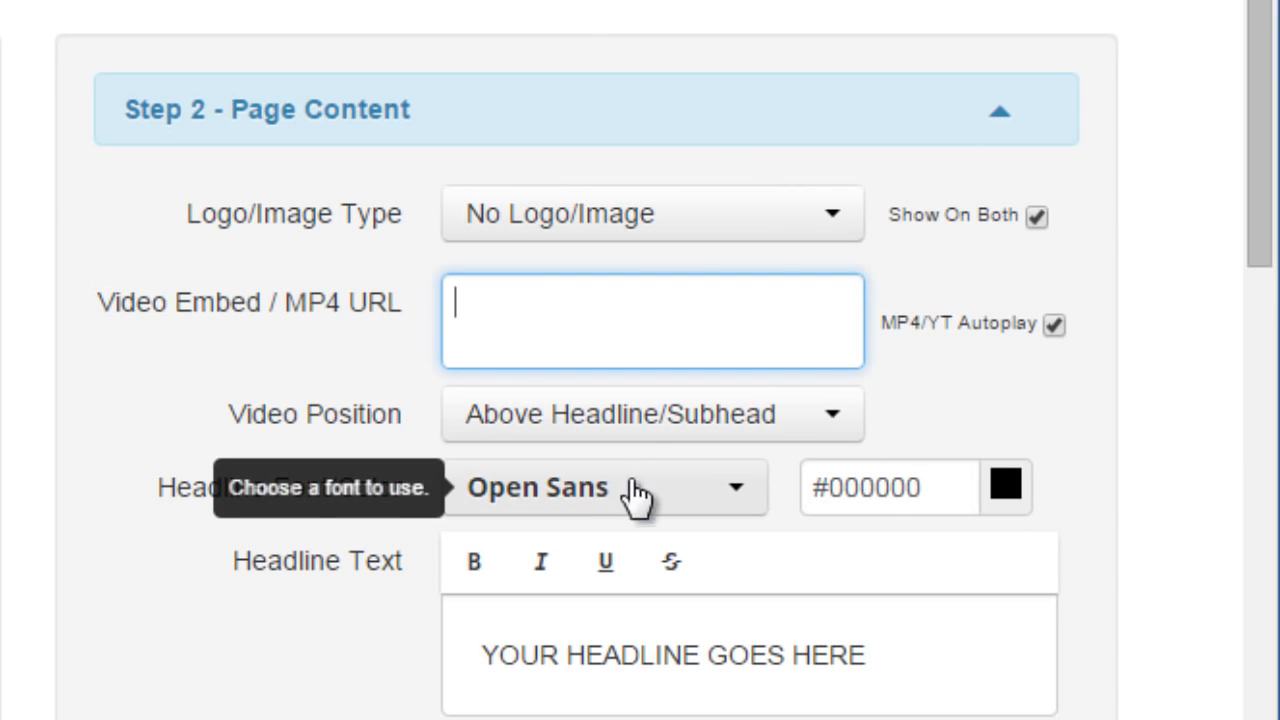
{"action": "left_click", "coordinate": [582, 500]}
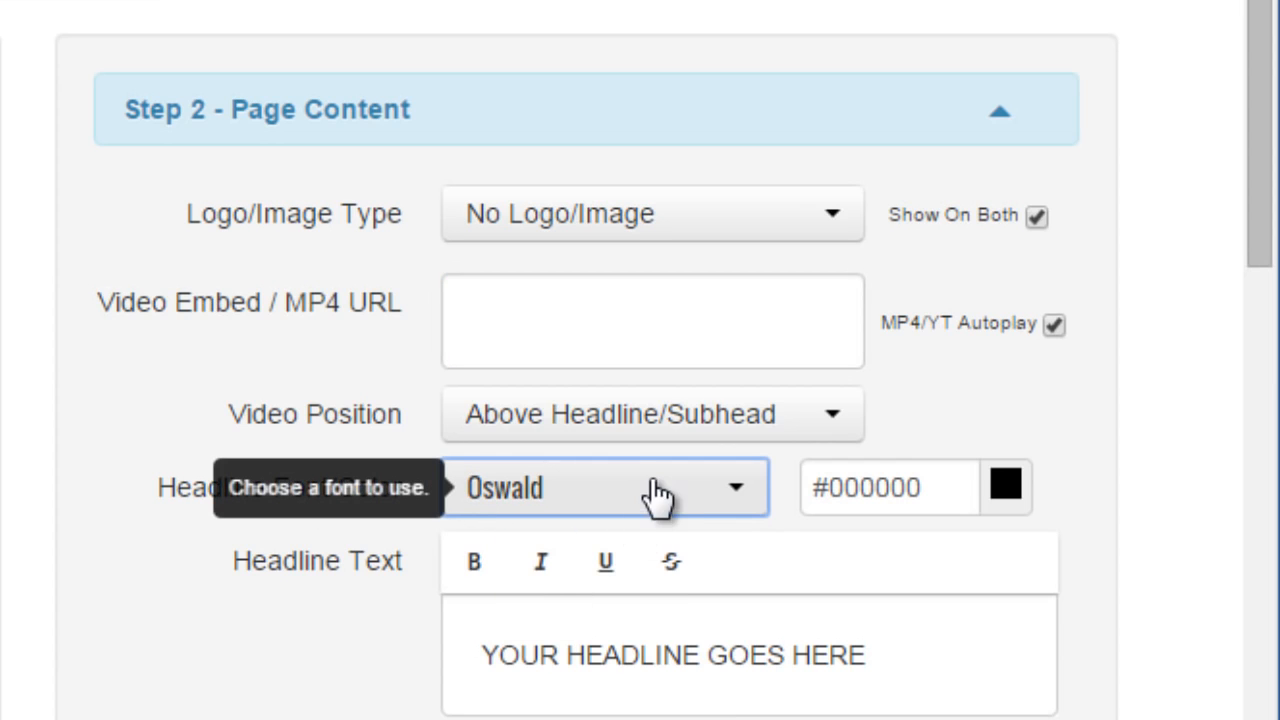
{"action": "left_click", "coordinate": [924, 495]}
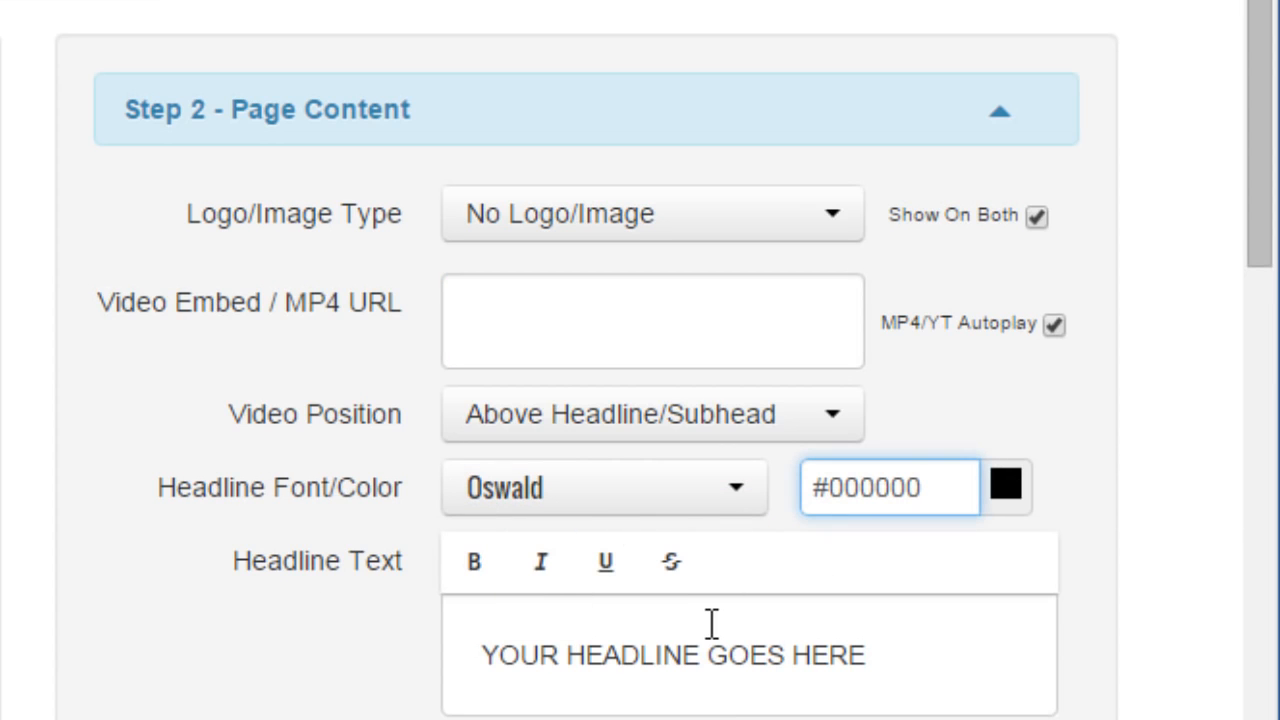
{"action": "triple_click", "coordinate": [941, 642]}
{"action": "type", "text": "Hey Want A Cool FREE Bonus From LandingPage Monkey?"}
- Set the sub-headline color to #fcfcfc and its text to "Just Click The Button Below To Claim Your Gift"
{"action": "scroll", "coordinate": [871, 620], "scroll_direction": "down", "scroll_amount": 7}
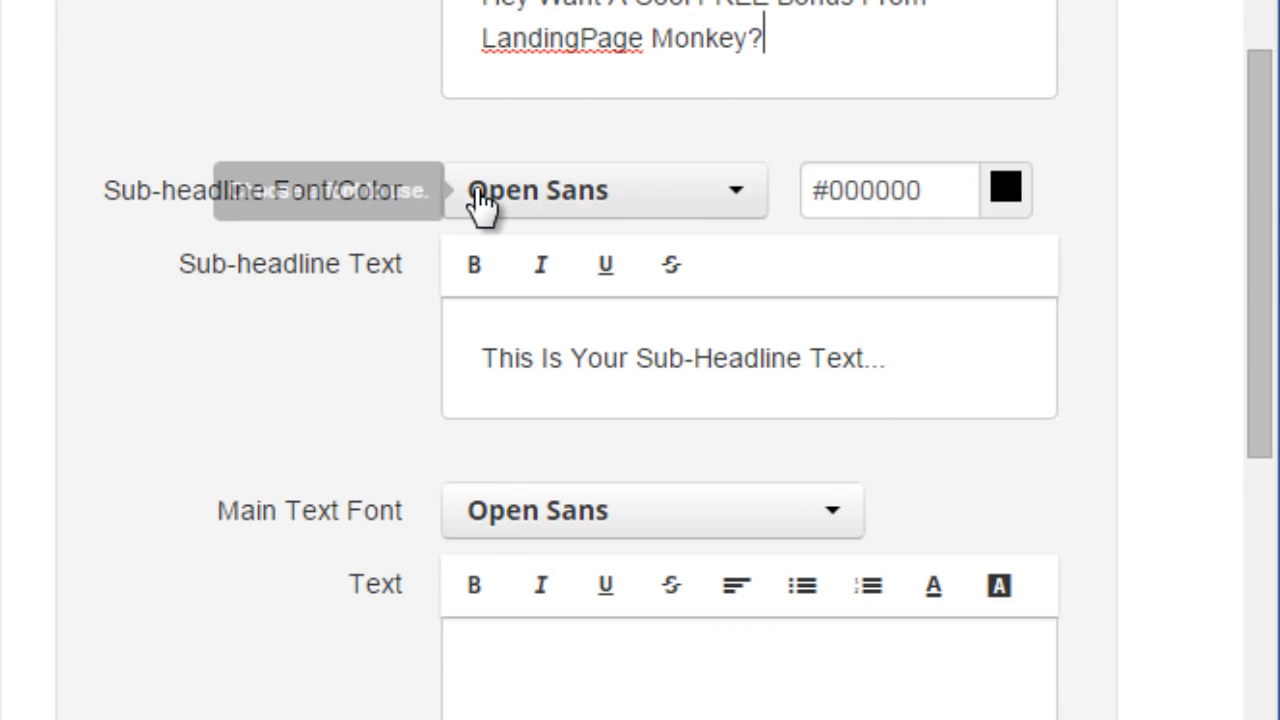
{"action": "scroll", "coordinate": [549, 382], "scroll_direction": "up", "scroll_amount": 2}
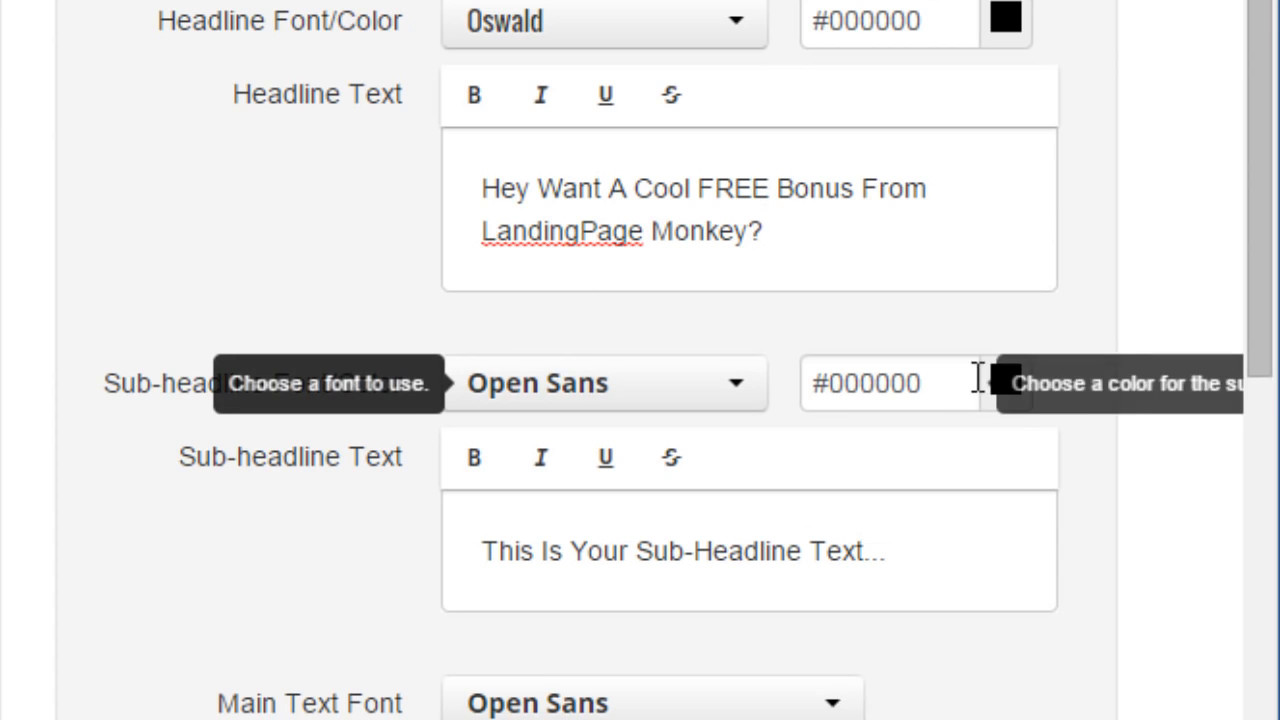
{"action": "left_click", "coordinate": [1002, 386]}
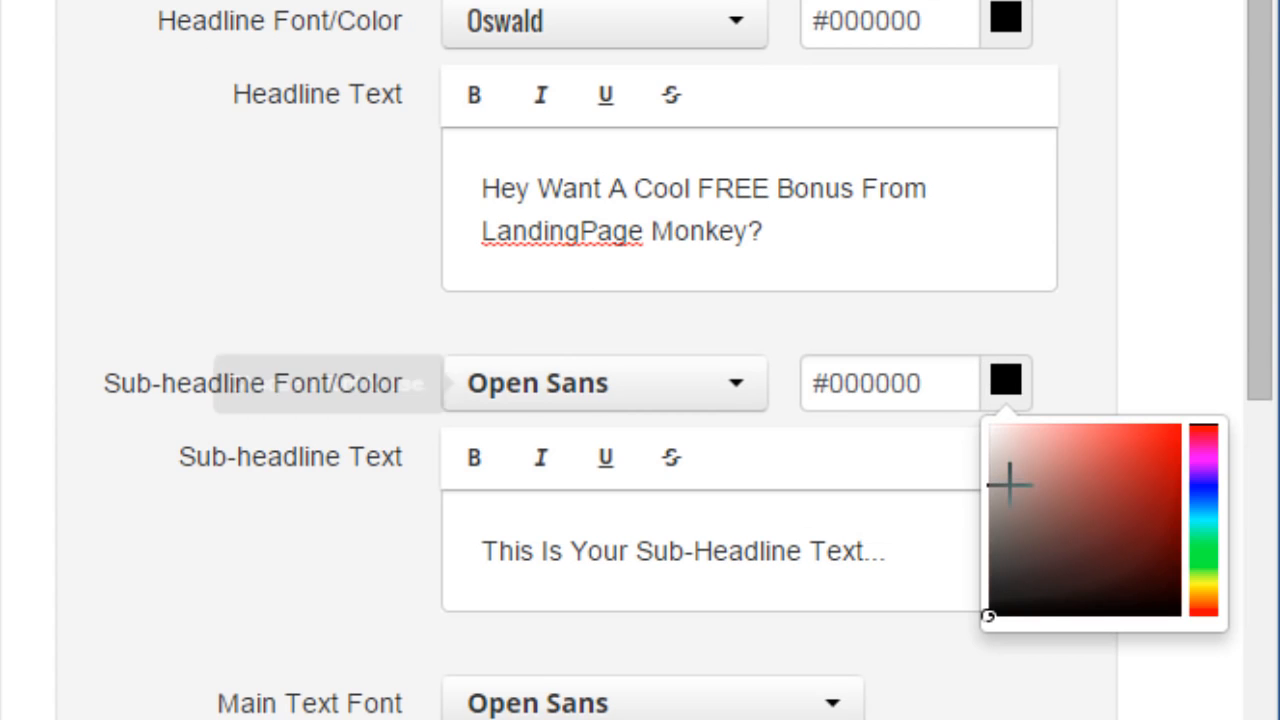
{"action": "left_click", "coordinate": [985, 437]}
{"action": "left_click", "coordinate": [822, 563]}
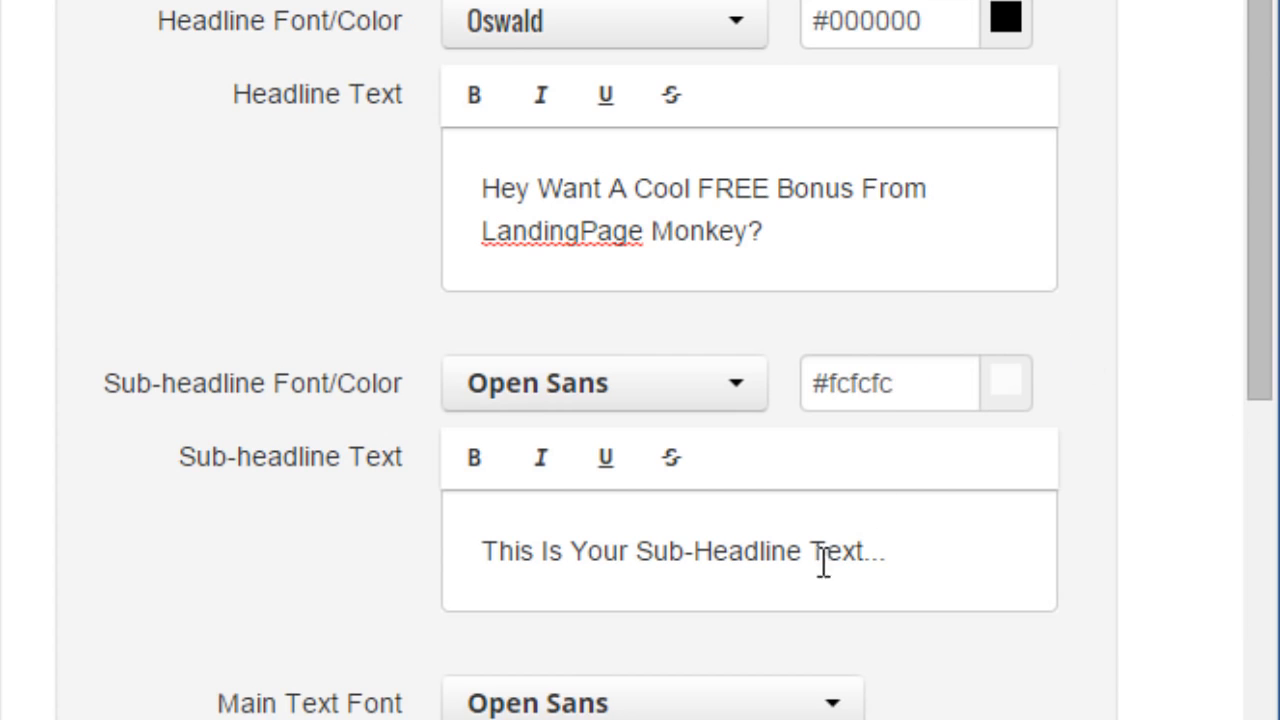
{"action": "triple_click", "coordinate": [797, 560]}
{"action": "type", "text": "Just Click The Button Below To Claim Your Gift"}
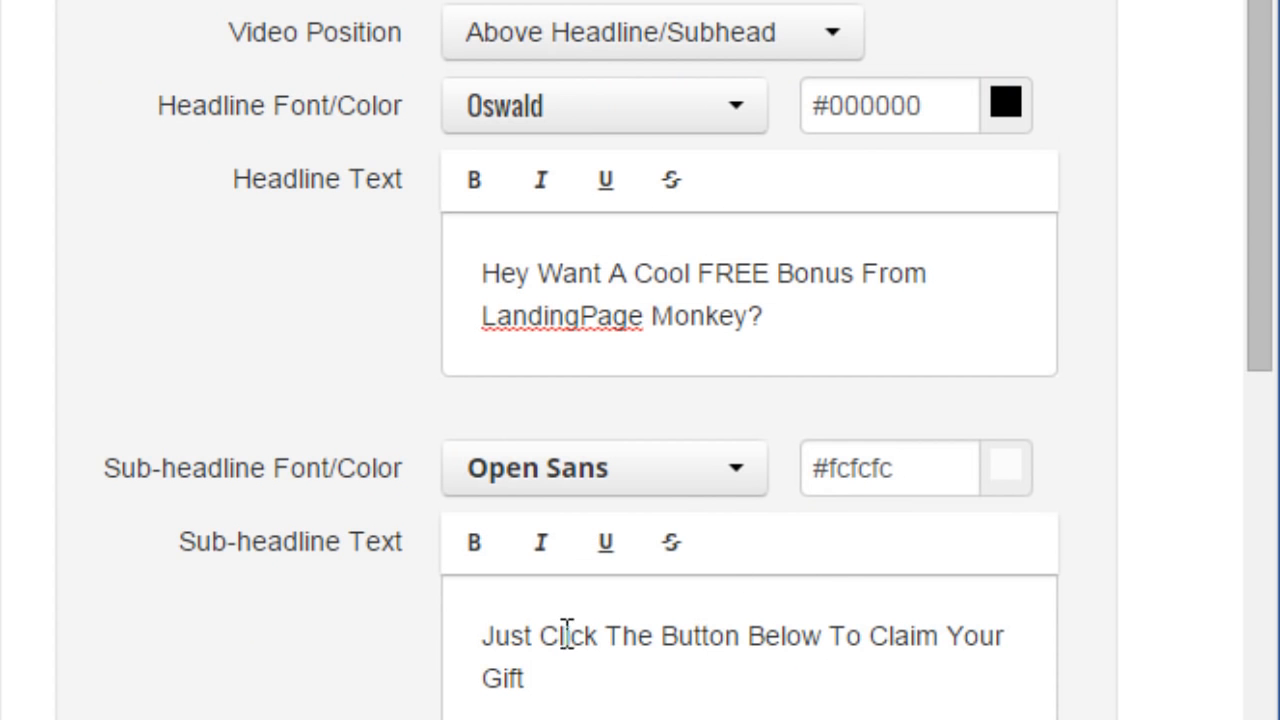
- Set the footer/privacy text color to light grey #f2f2f2 in the page content section
{"action": "scroll", "coordinate": [496, 572], "scroll_direction": "down", "scroll_amount": 5}
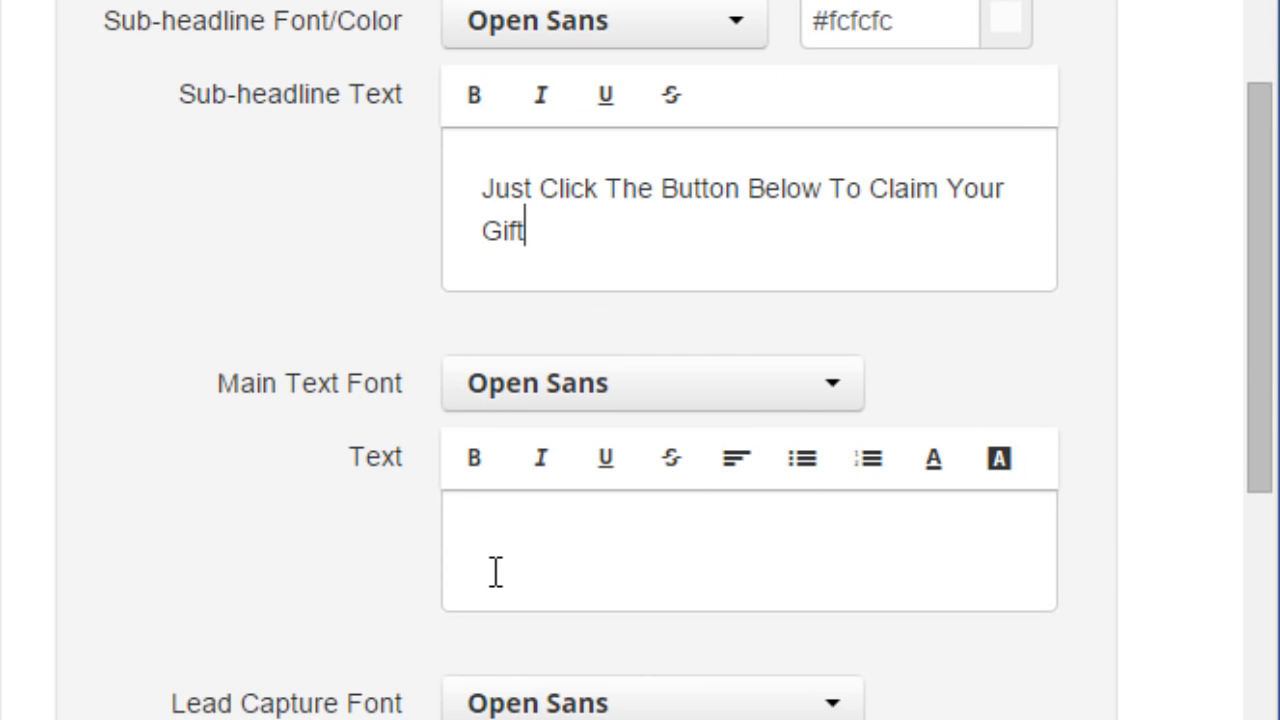
{"action": "left_click", "coordinate": [626, 554]}
{"action": "scroll", "coordinate": [623, 553], "scroll_direction": "down", "scroll_amount": 2}
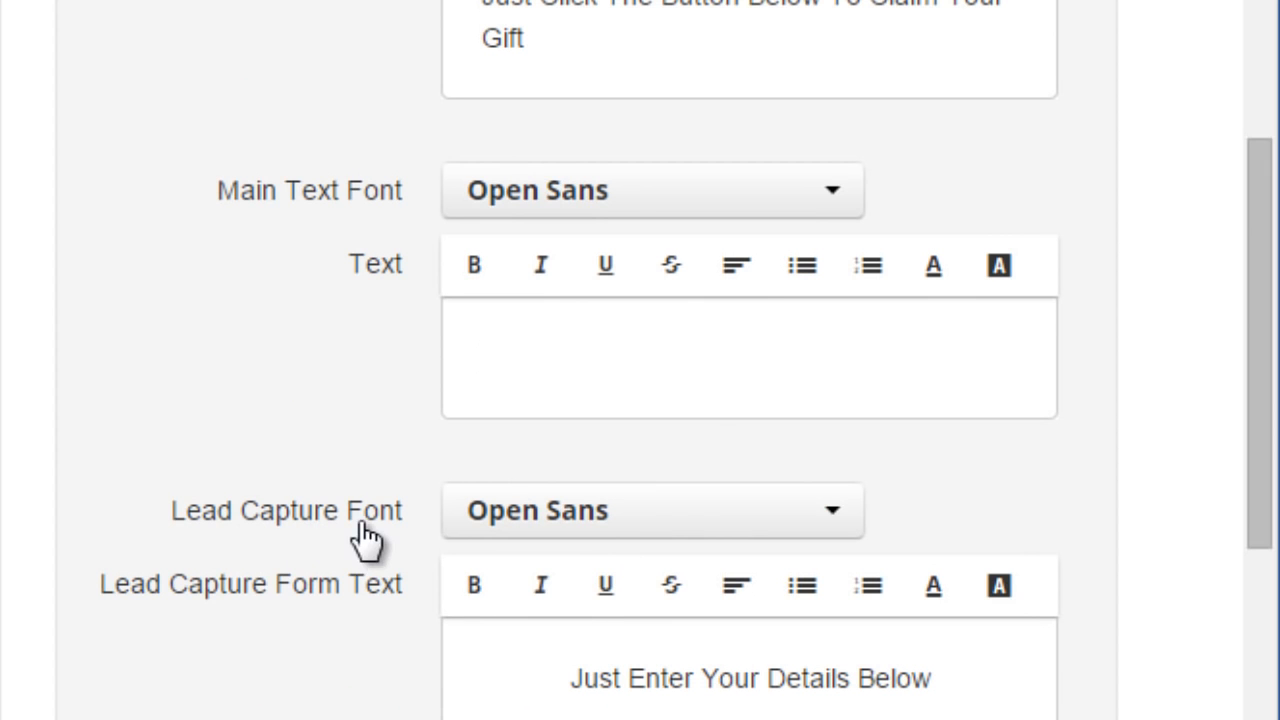
{"action": "triple_click", "coordinate": [580, 668]}
{"action": "scroll", "coordinate": [577, 566], "scroll_direction": "down", "scroll_amount": 10}
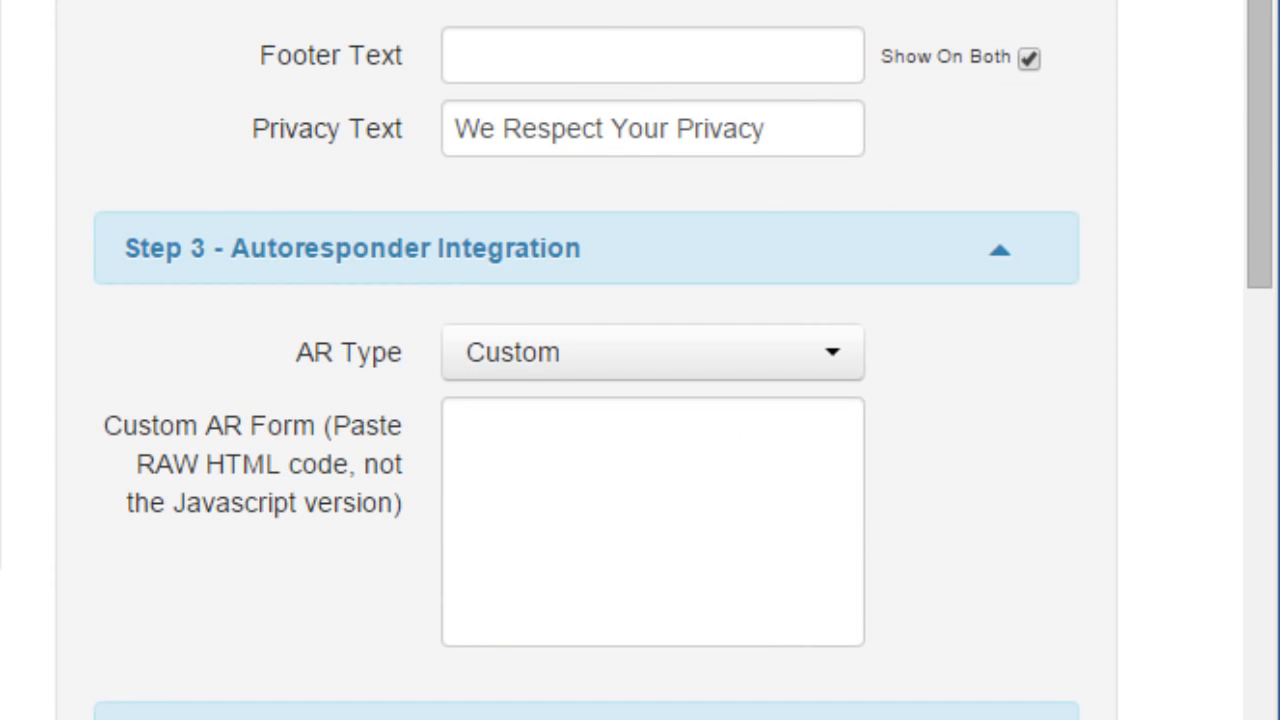
{"action": "left_click", "coordinate": [840, 38]}
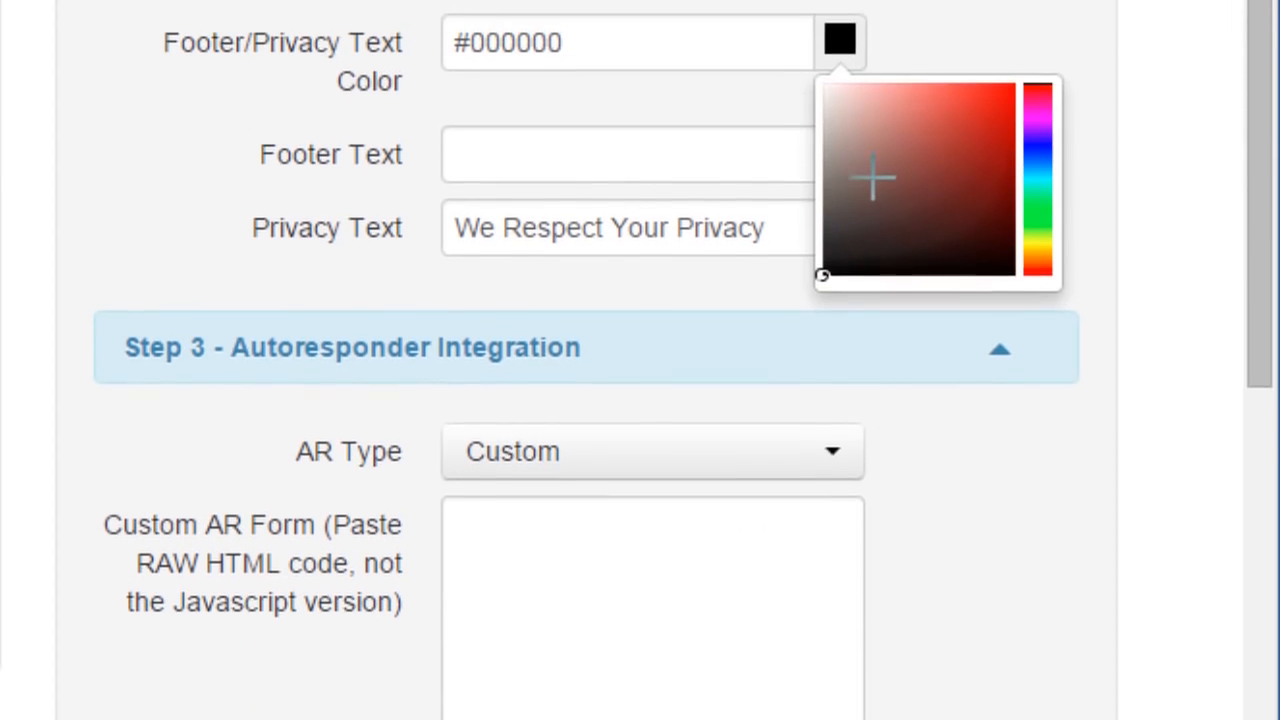
{"action": "mouse_move", "coordinate": [871, 177]}
{"action": "left_mouse_down"}
{"action": "mouse_move", "coordinate": [826, 173]}
{"action": "mouse_move", "coordinate": [821, 157]}
{"action": "left_mouse_up"}
{"action": "left_click", "coordinate": [926, 106]}
{"action": "left_click", "coordinate": [609, 240]}
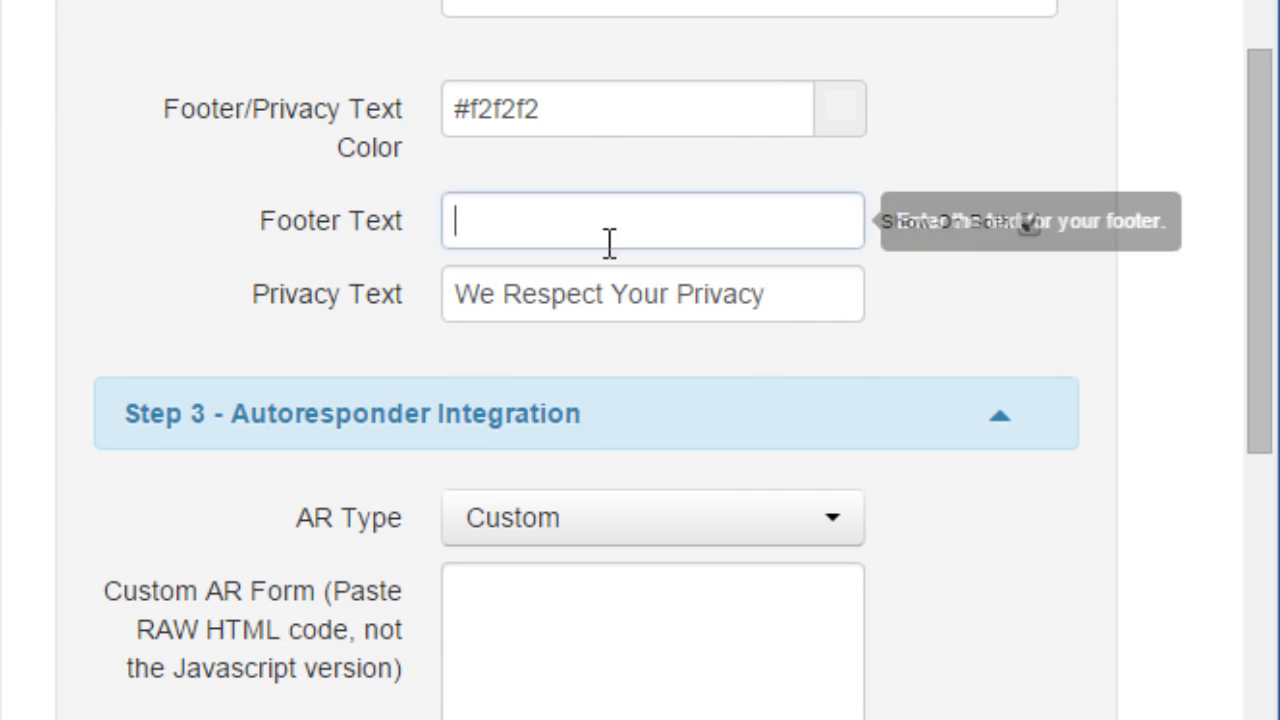
{"action": "left_click", "coordinate": [628, 294]}
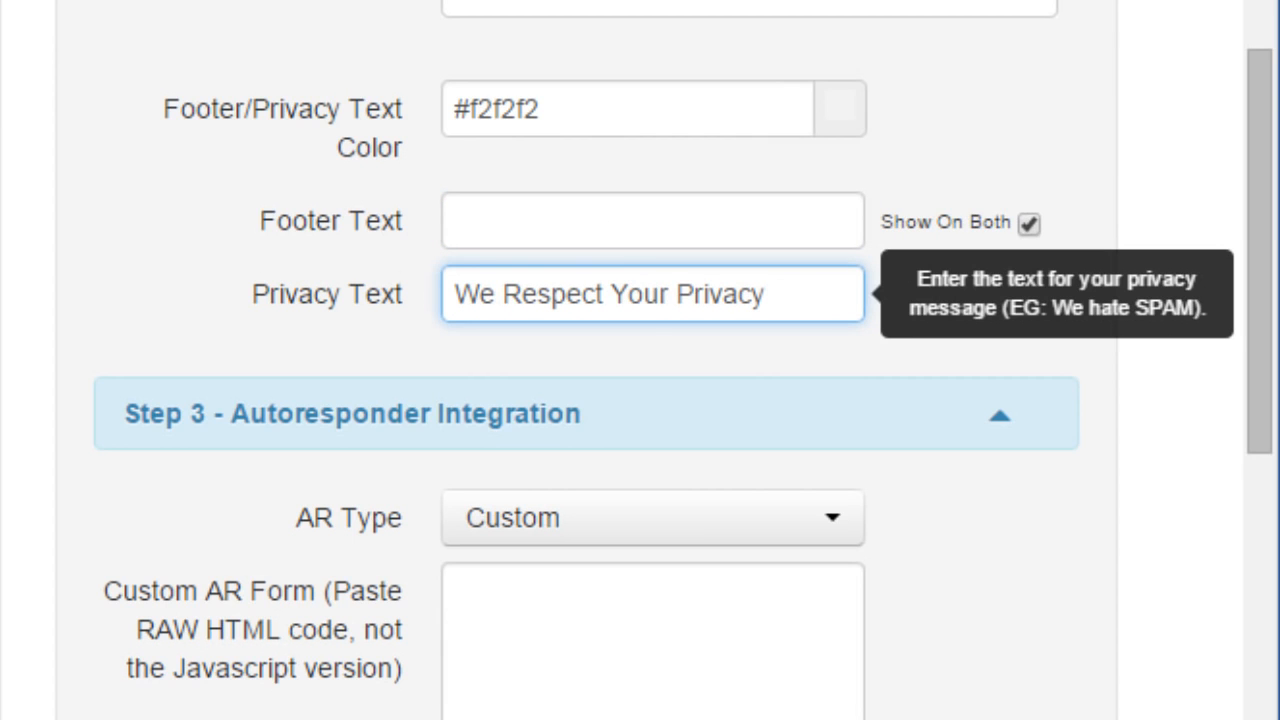
- Switch the autoresponder type through Aweber, Mailchimp and GetResponse to compare the settings each one offers
{"action": "scroll", "coordinate": [368, 73], "scroll_direction": "down", "scroll_amount": 5}
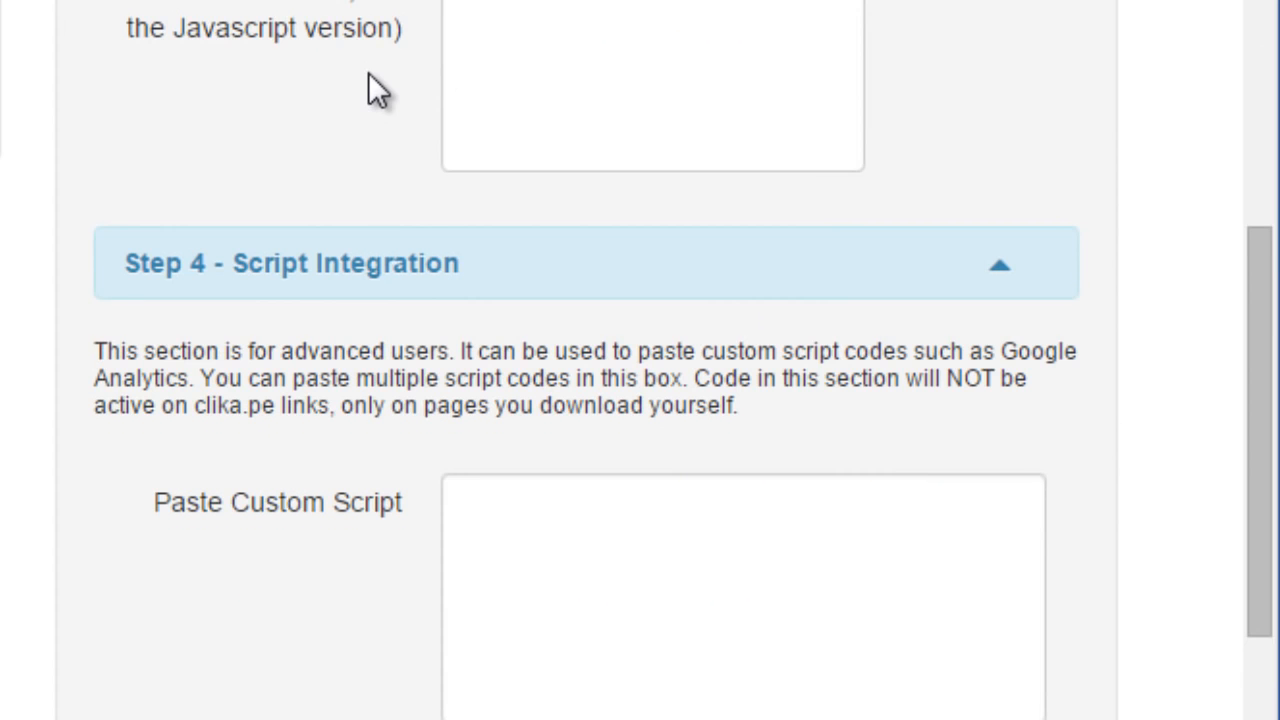
{"action": "scroll", "coordinate": [385, 45], "scroll_direction": "up", "scroll_amount": 2}
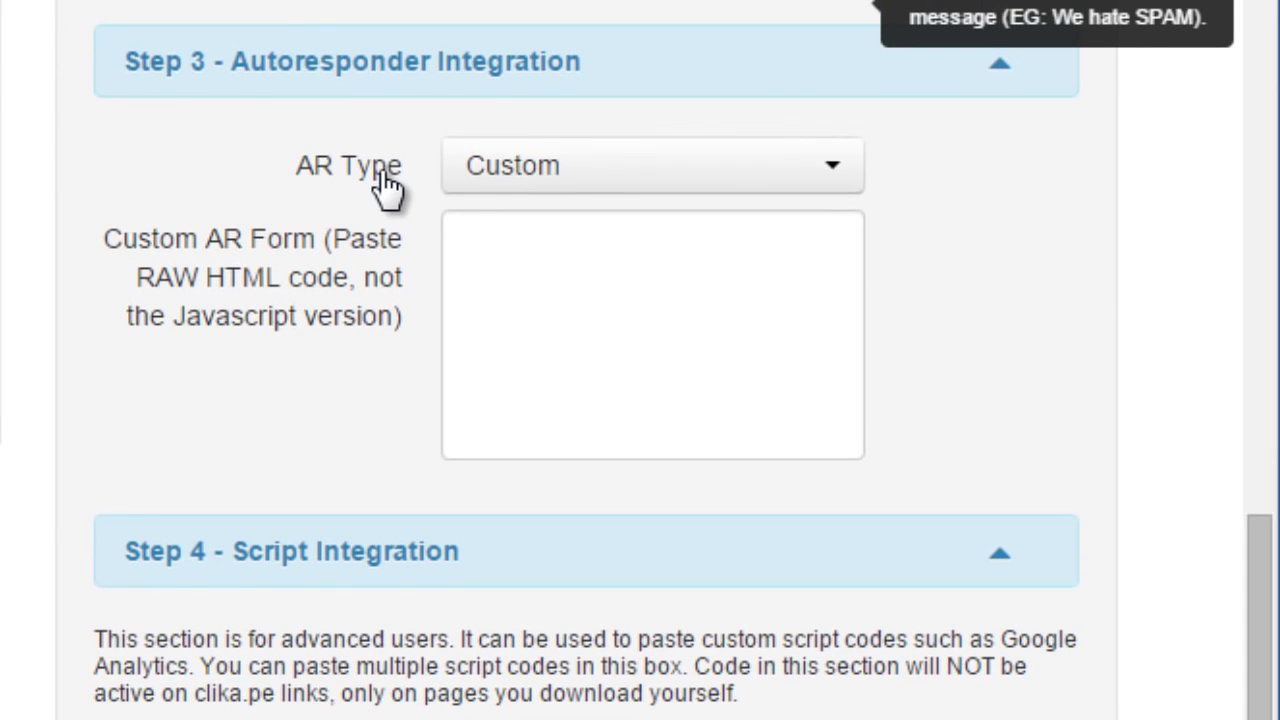
{"action": "left_click", "coordinate": [540, 251]}
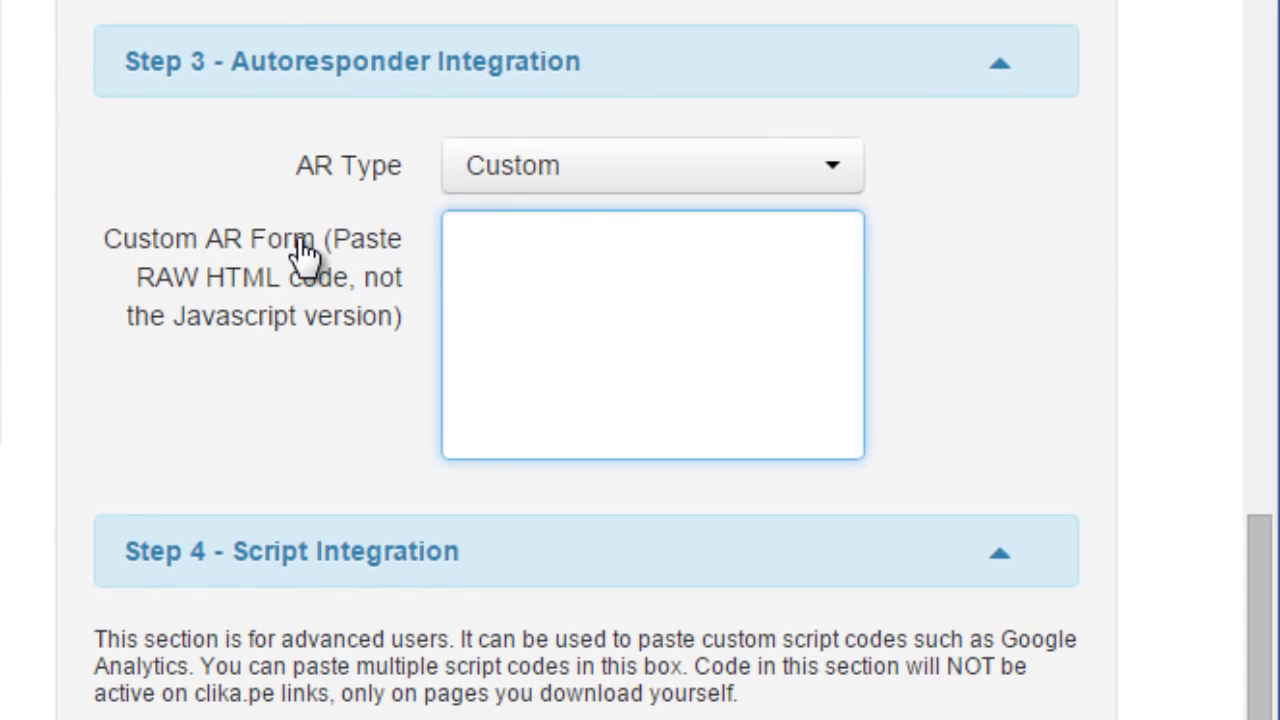
{"action": "left_click", "coordinate": [591, 160]}
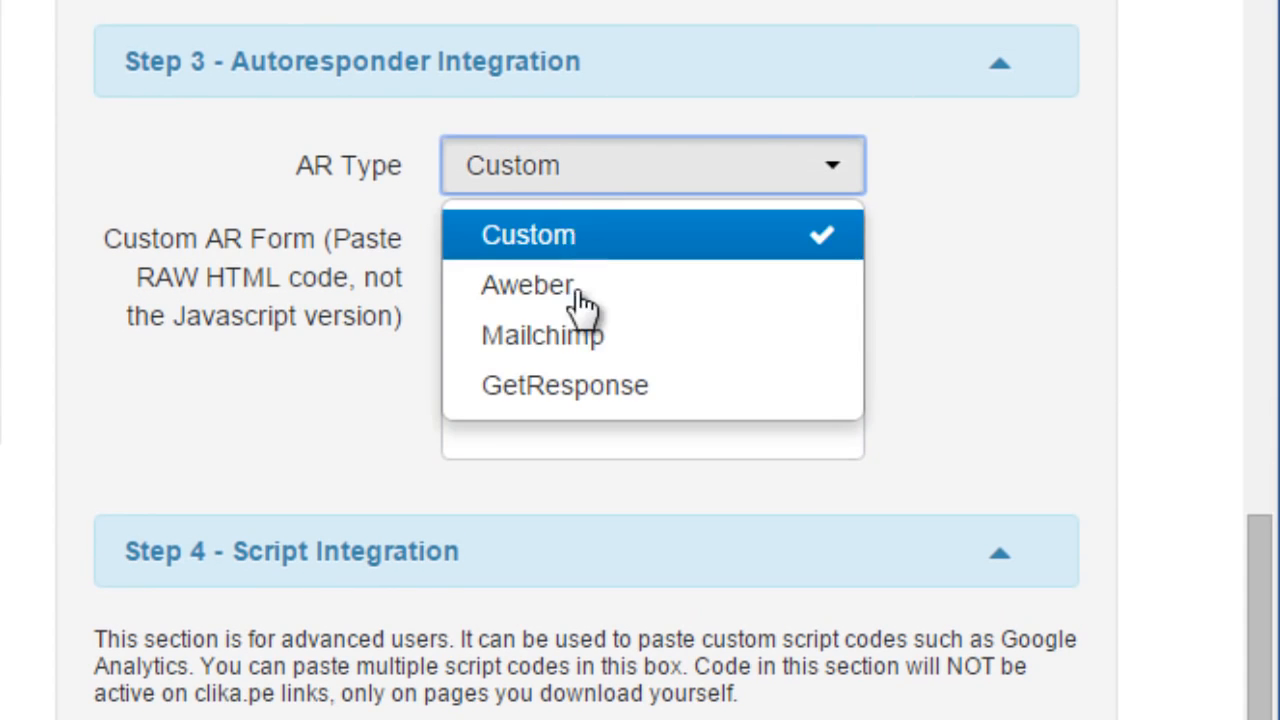
{"action": "left_click", "coordinate": [571, 286]}
{"action": "left_click", "coordinate": [603, 172]}
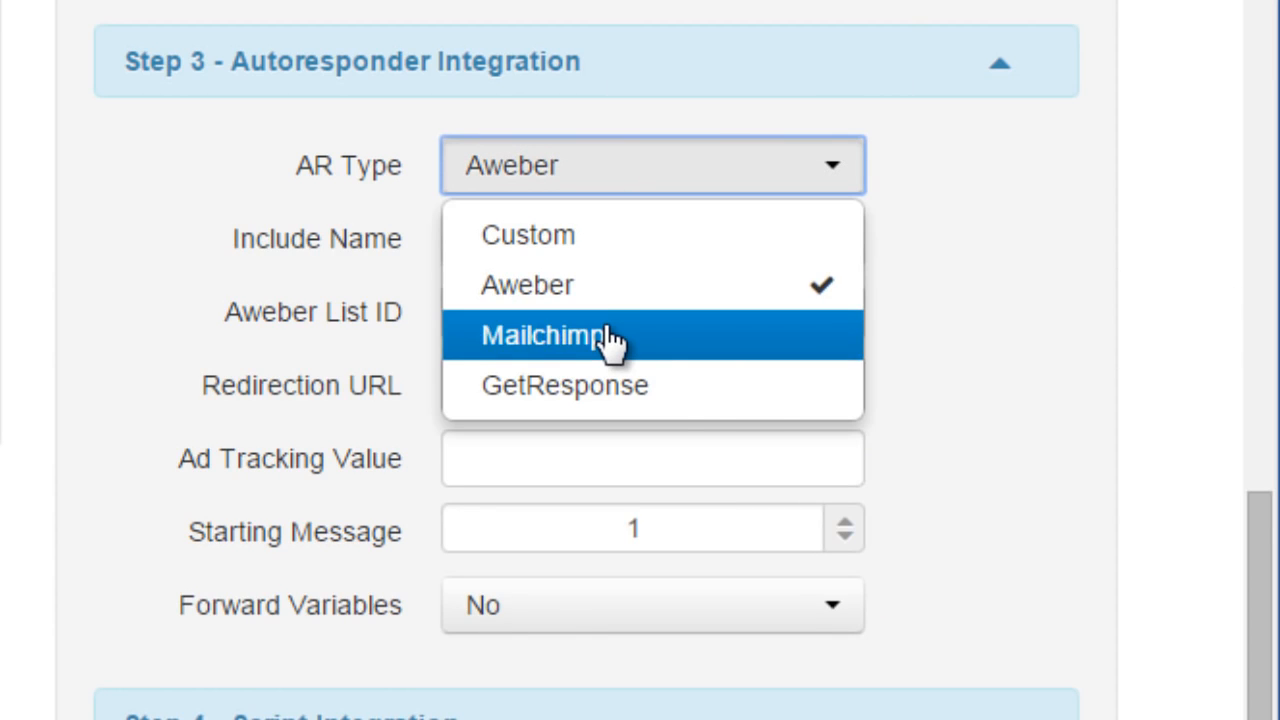
{"action": "left_click", "coordinate": [606, 338]}
{"action": "left_click", "coordinate": [614, 166]}
{"action": "left_click", "coordinate": [604, 385]}
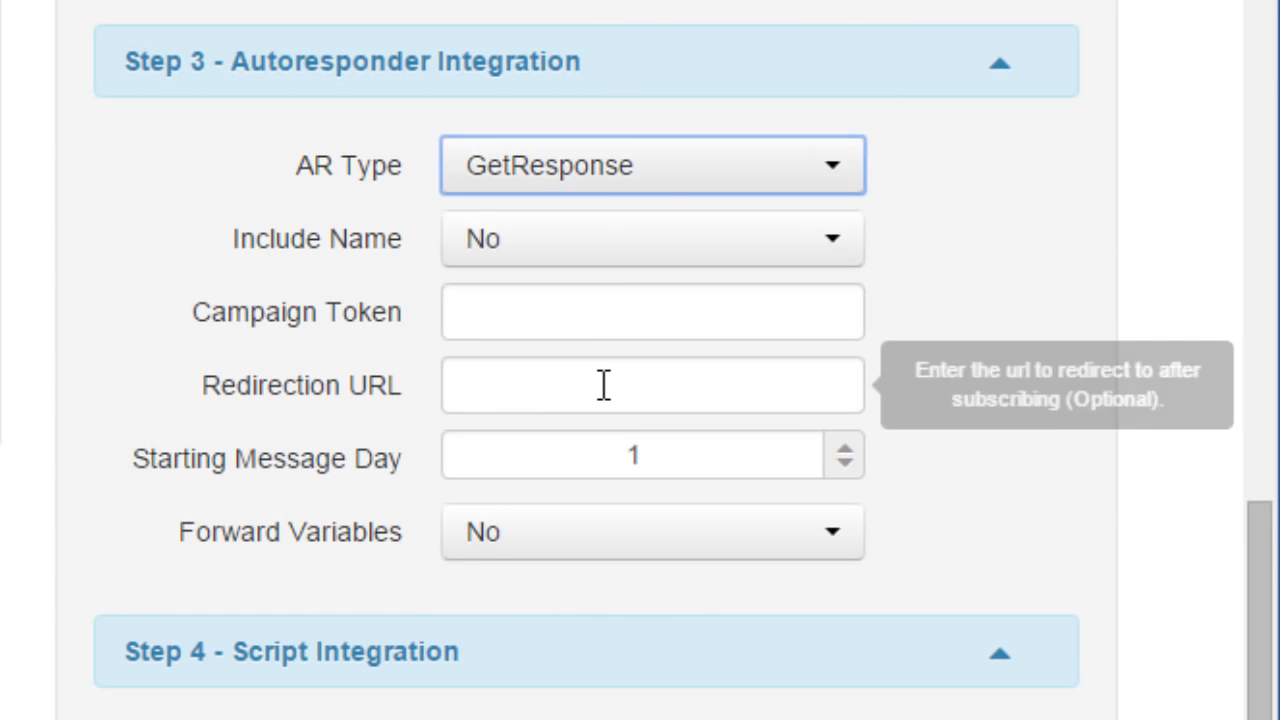
- Set the autoresponder to Aweber with Include Name set to Yes, and fill in the list ID, redirection URL and ad tracking value
{"action": "left_click", "coordinate": [600, 183]}
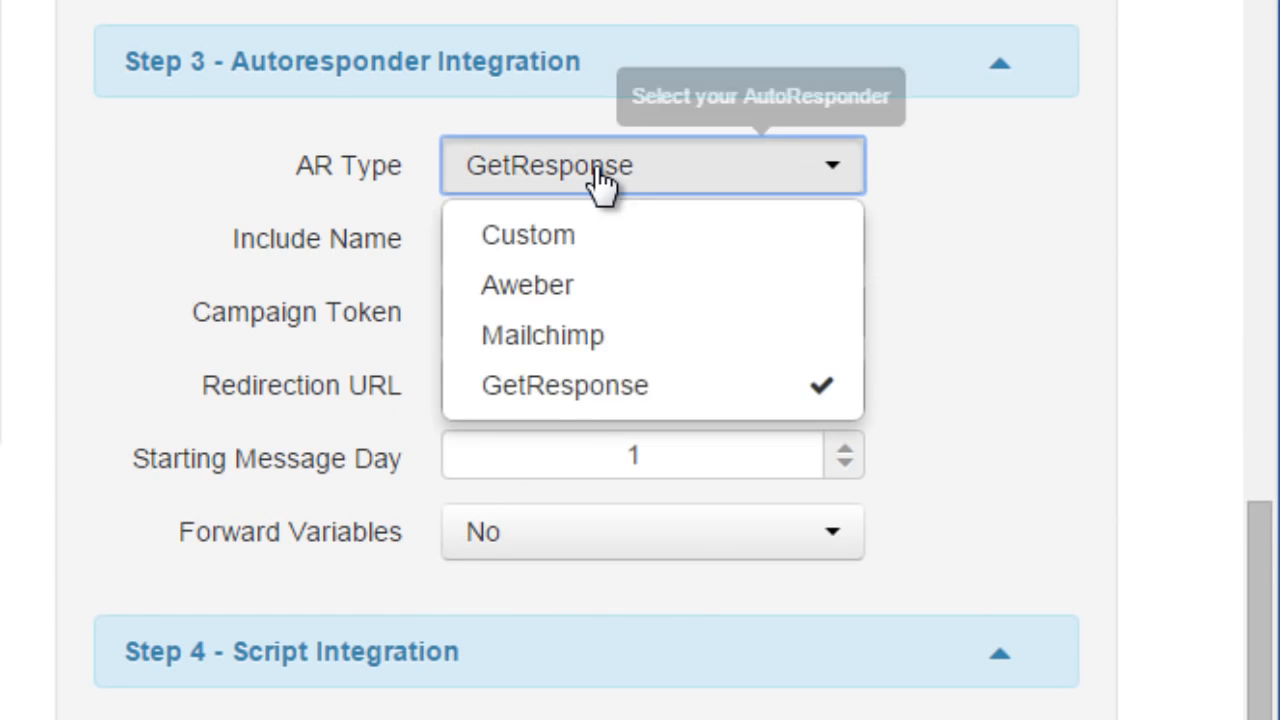
{"action": "left_click", "coordinate": [579, 286]}
{"action": "left_click", "coordinate": [509, 260]}
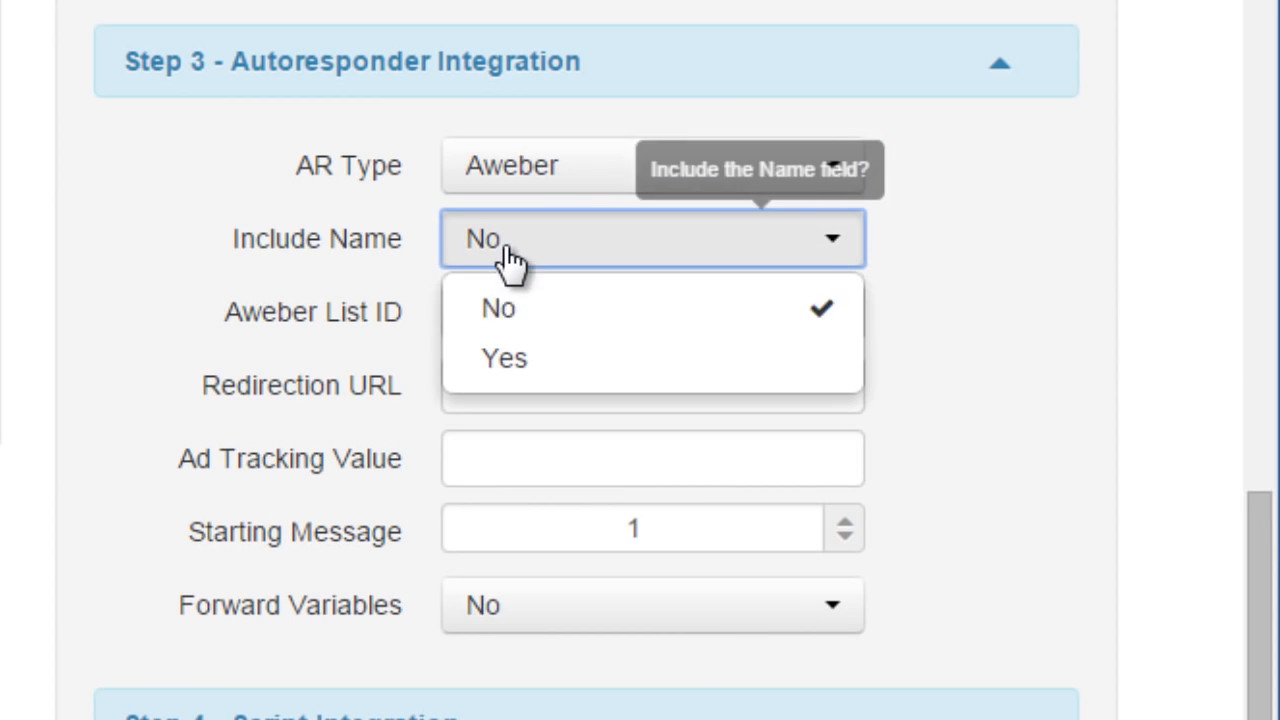
{"action": "left_click", "coordinate": [510, 368]}
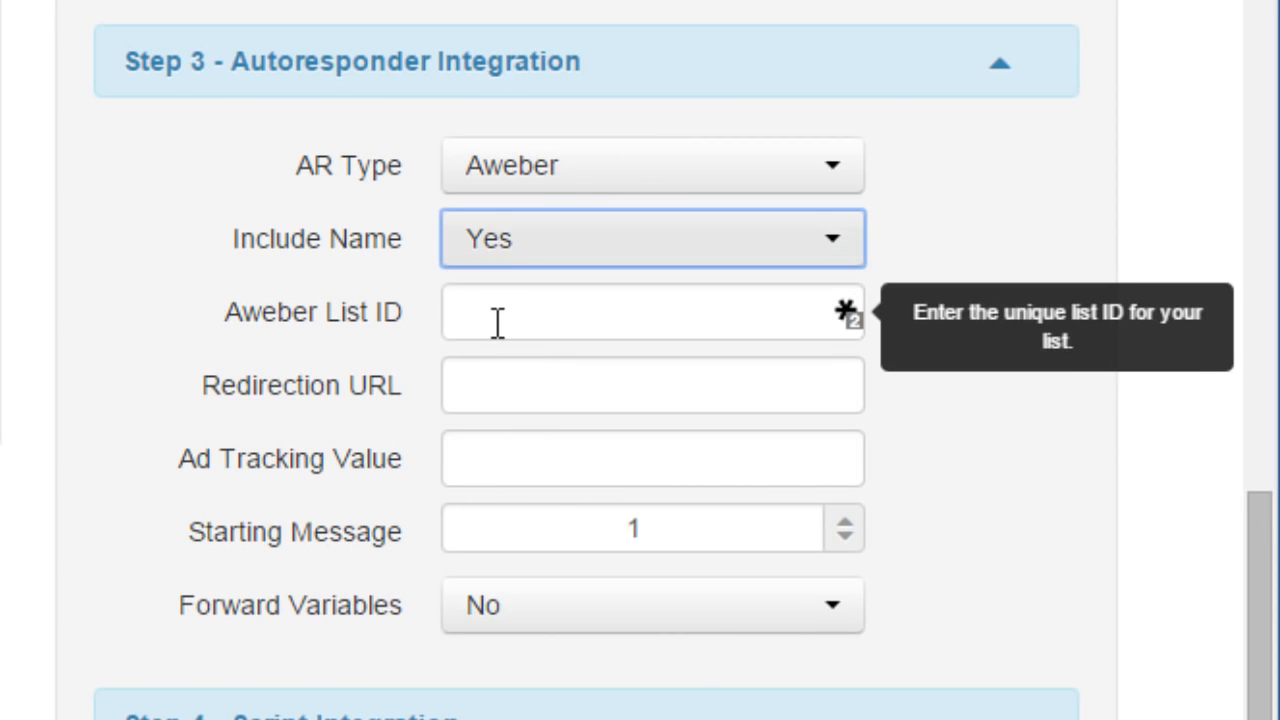
{"action": "left_click", "coordinate": [497, 320]}
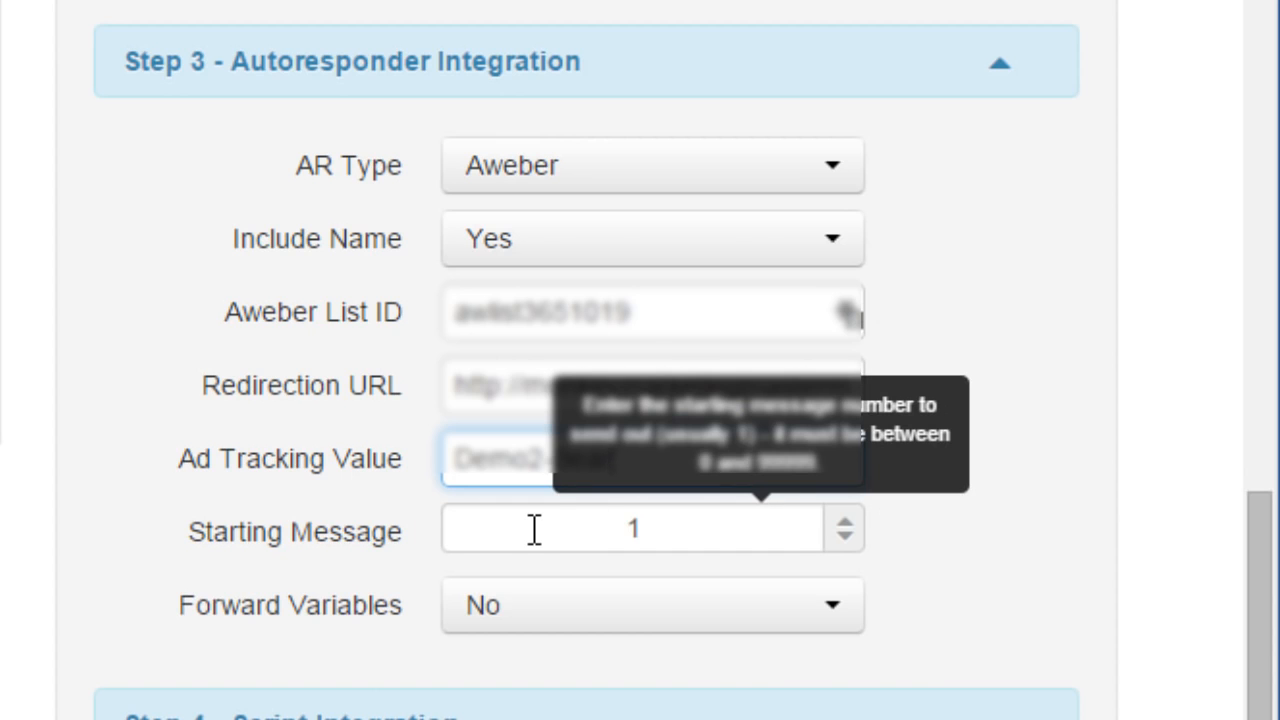
- Preview the landing page and try its "Click Here To Find Out More" call-to-action button
{"action": "scroll", "coordinate": [535, 530], "scroll_direction": "down", "scroll_amount": 6}
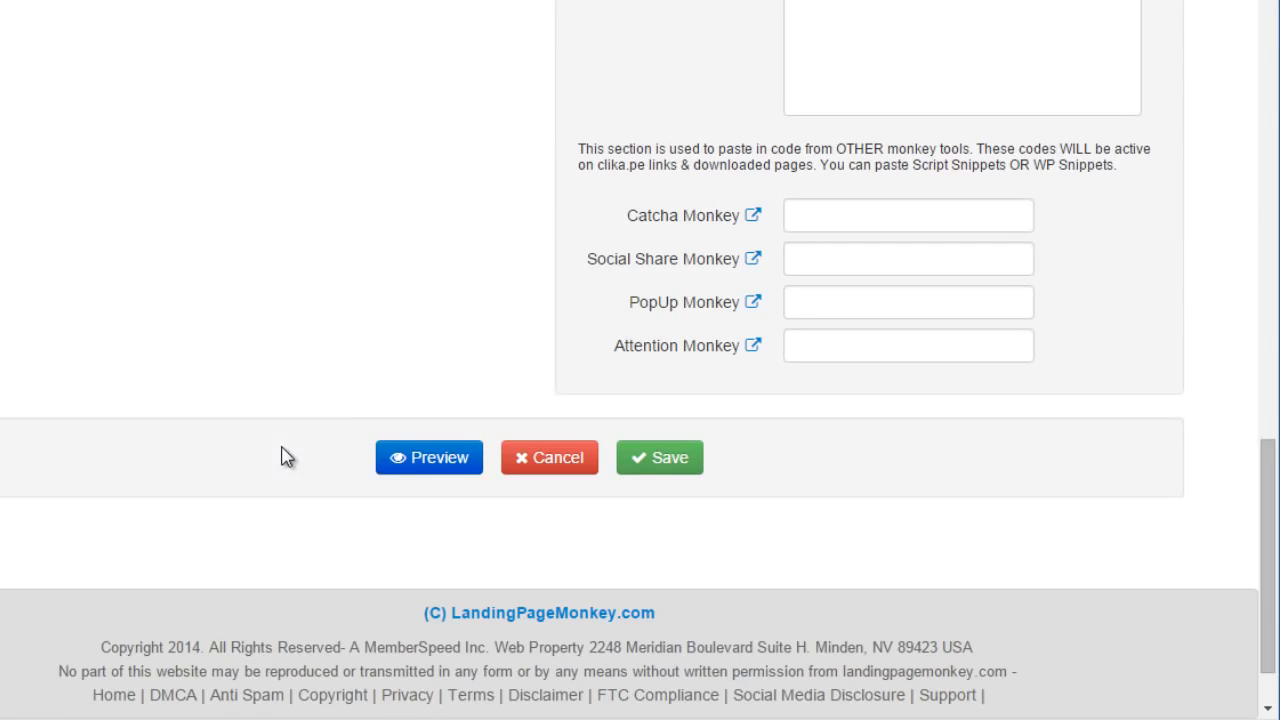
{"action": "left_click", "coordinate": [405, 457]}
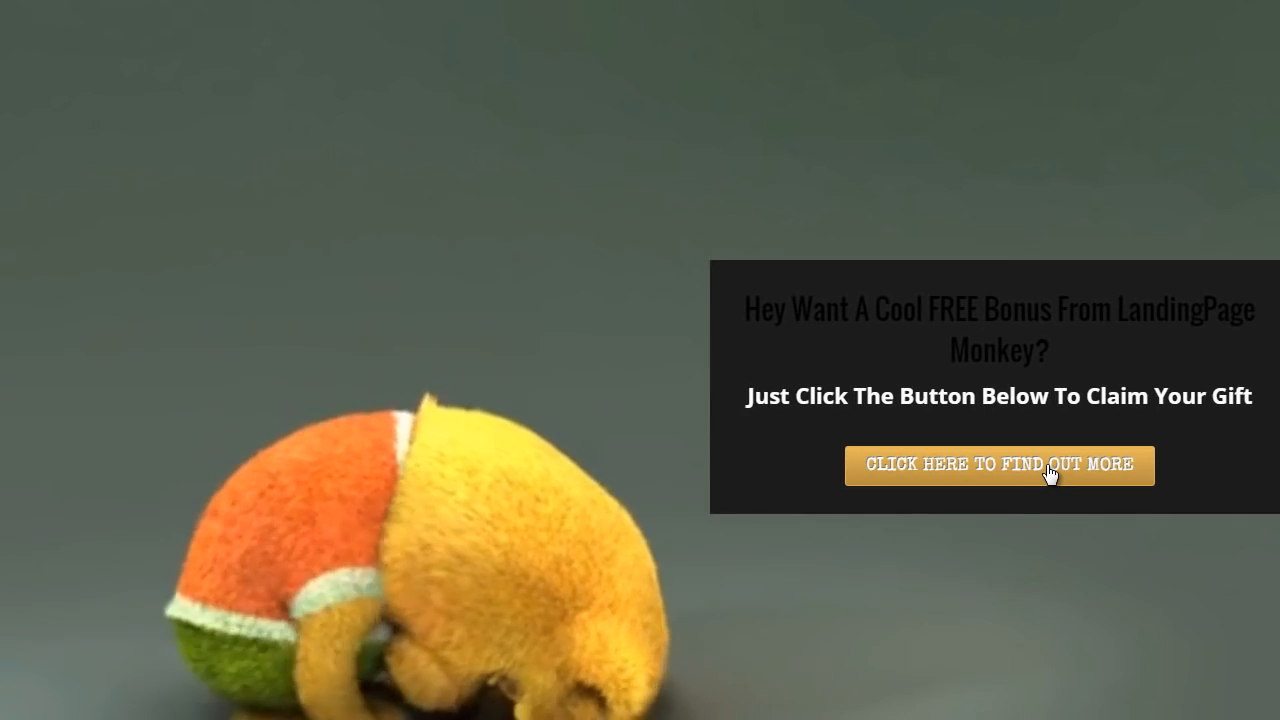
{"action": "left_click", "coordinate": [1049, 468]}
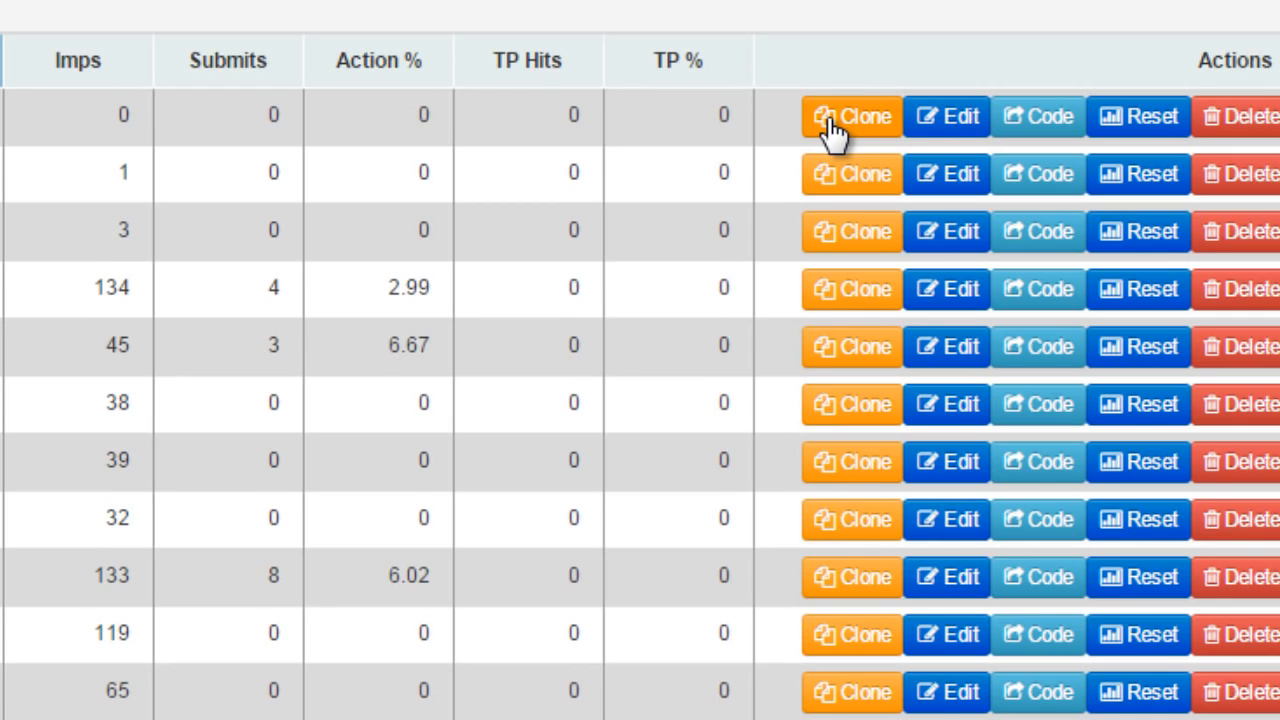
- Open the code options of the first landing page in the list and examine its hosted URL, tracking pixel and LPM export filename
{"action": "left_click", "coordinate": [1024, 120]}
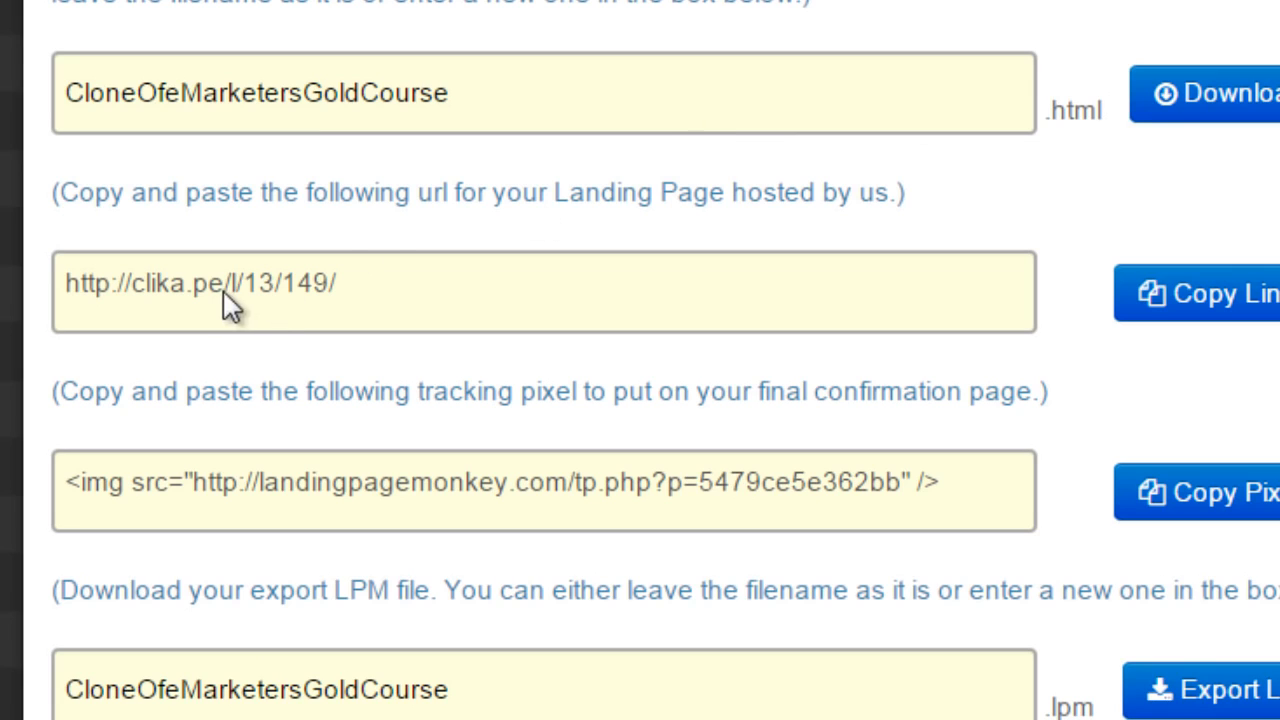
{"action": "left_click_drag", "start_coordinate": [68, 285], "coordinate": [345, 283]}
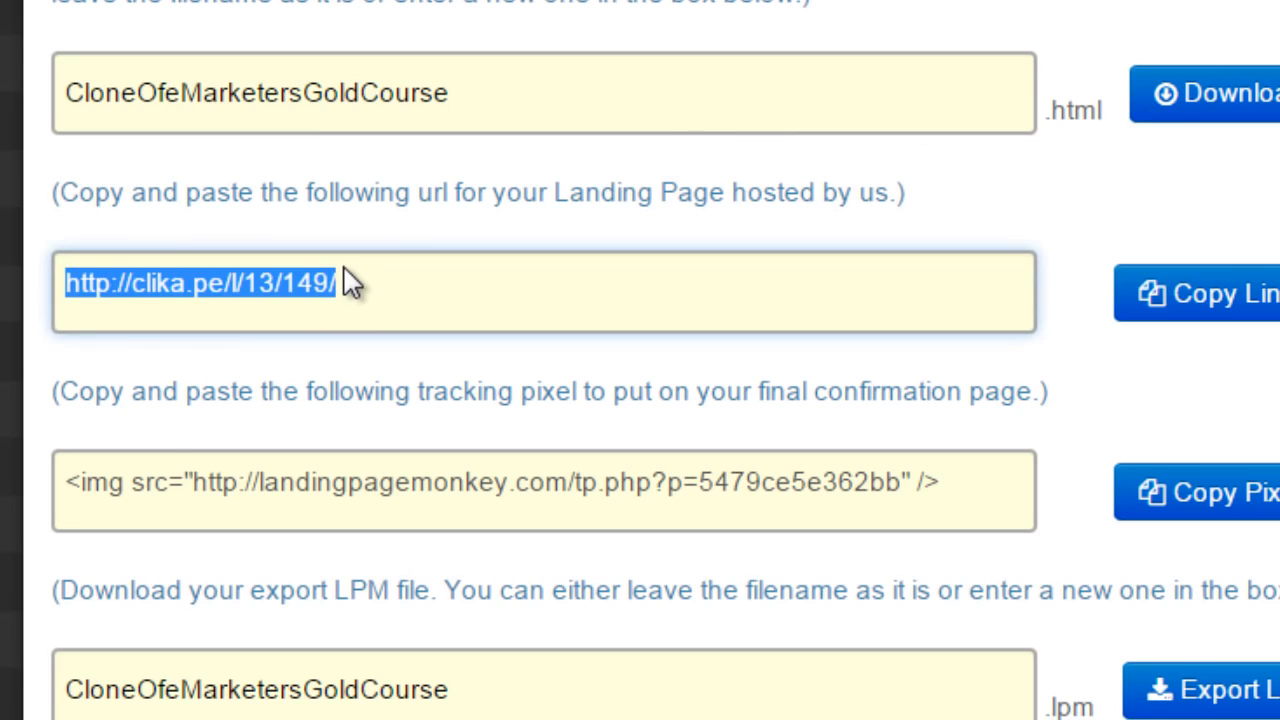
{"action": "left_click_drag", "start_coordinate": [66, 490], "coordinate": [971, 506]}
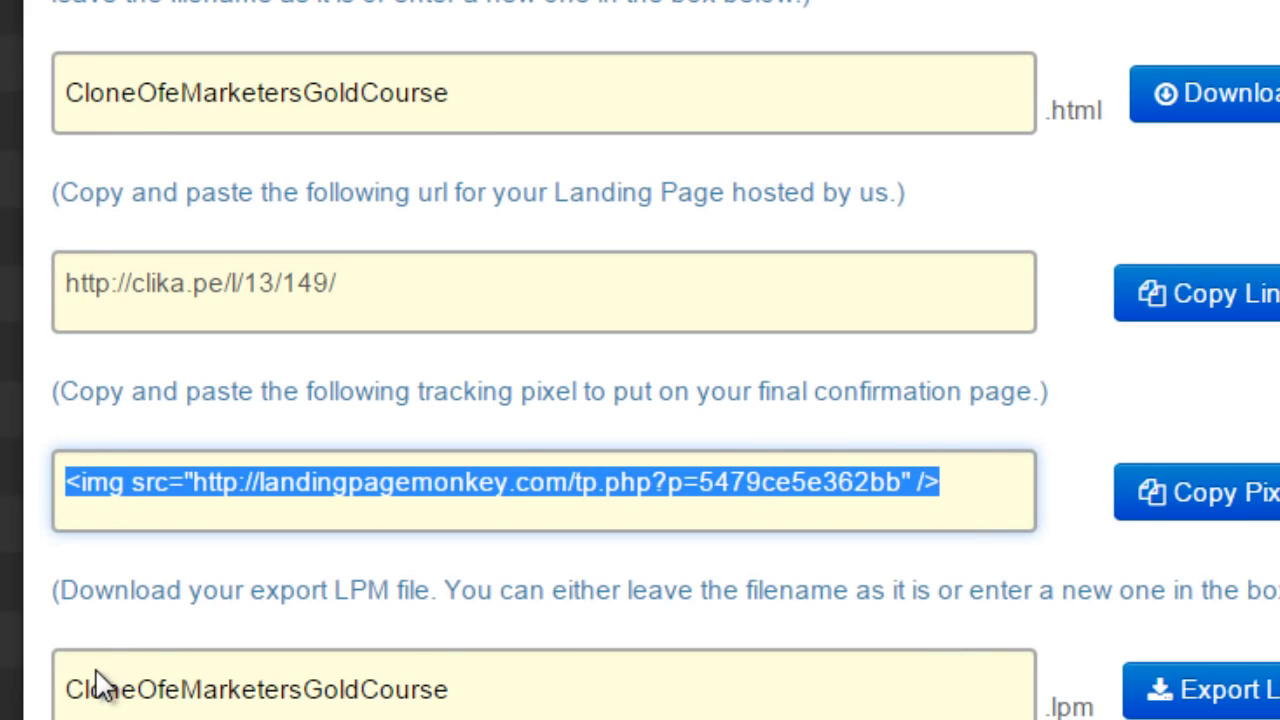
{"action": "left_click_drag", "start_coordinate": [68, 703], "coordinate": [524, 700]}
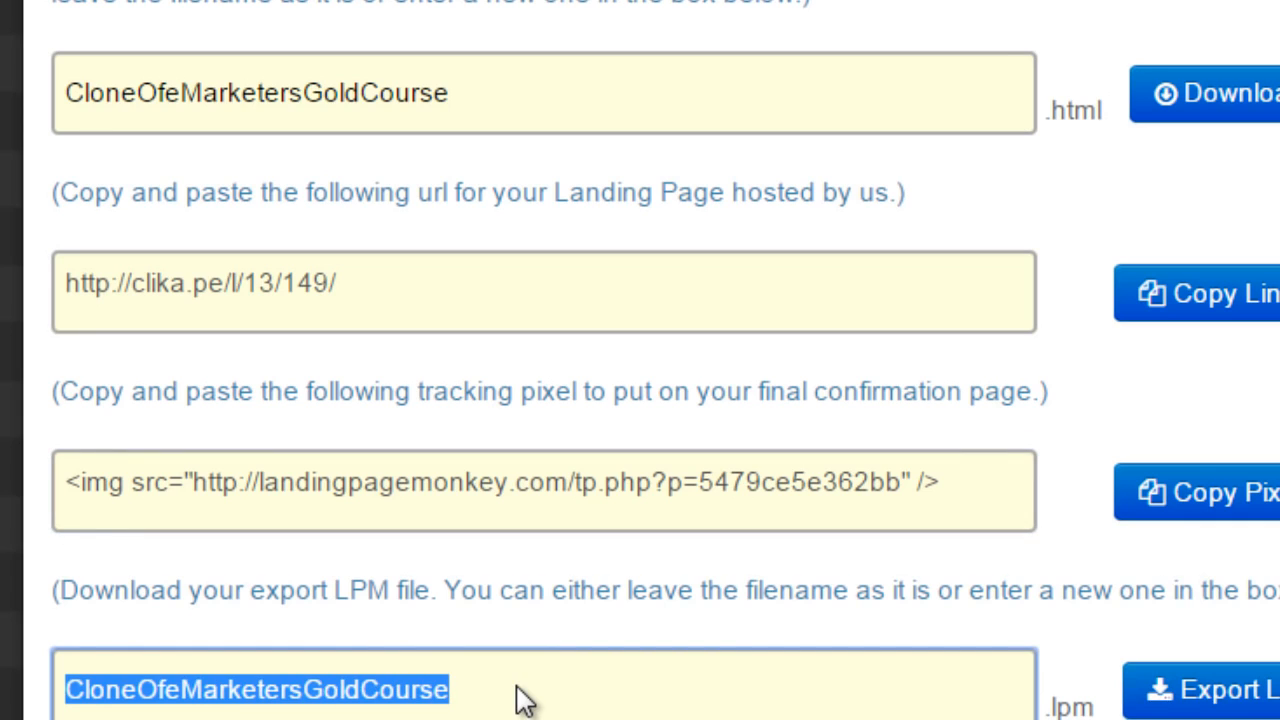